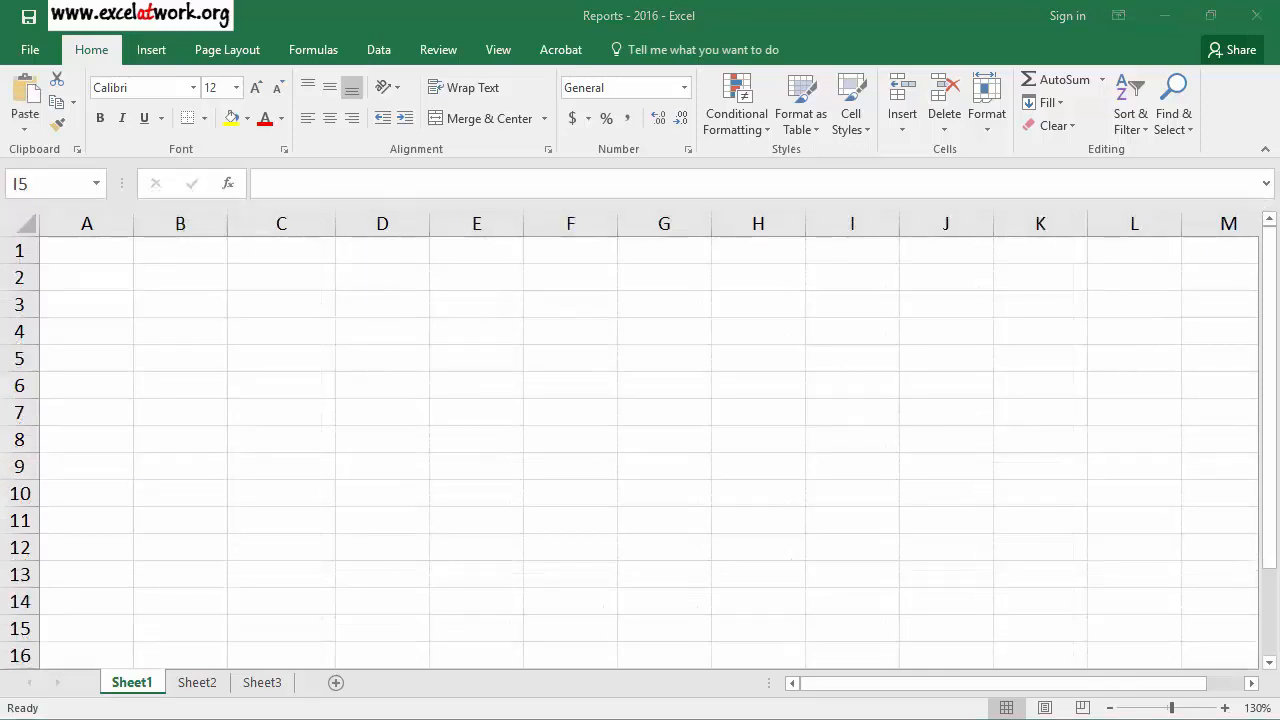
Restore the maximized Excel workbook and the Document.pdf reader to smaller floating windows.
{"action": "left_click", "coordinate": [362, 512]}
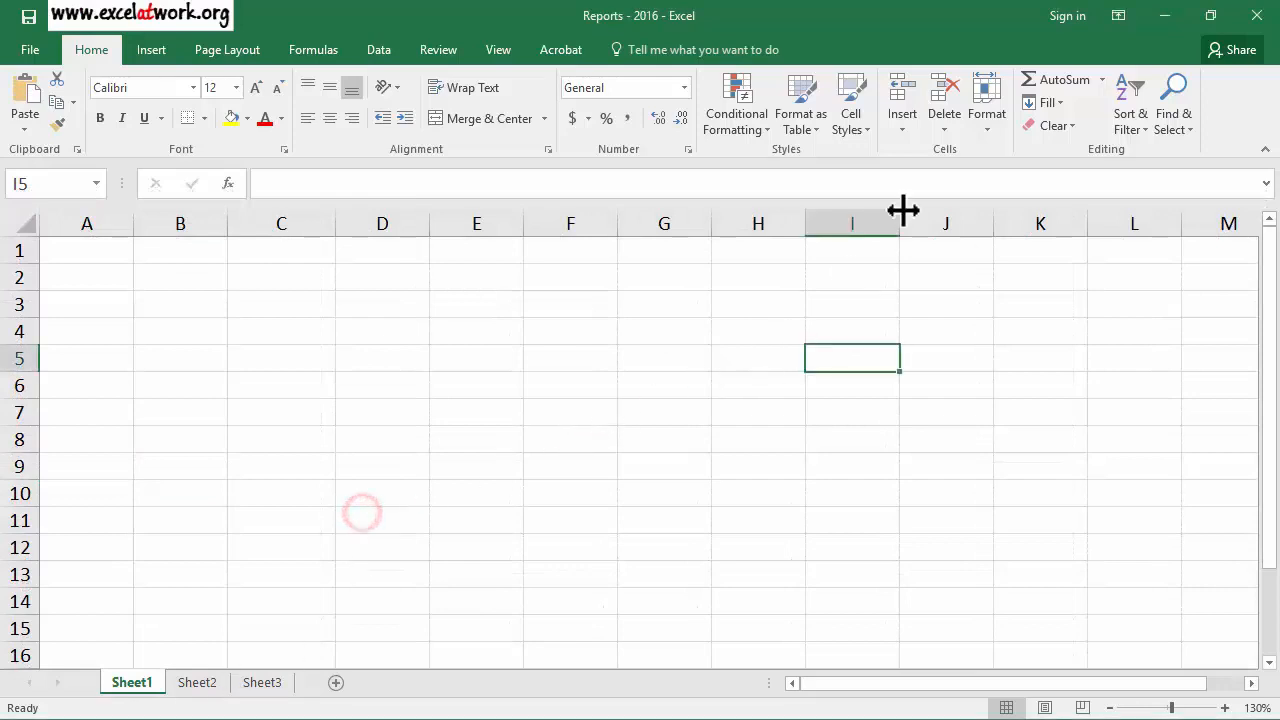
{"action": "left_click", "coordinate": [1210, 15]}
{"action": "left_click", "coordinate": [1158, 180]}
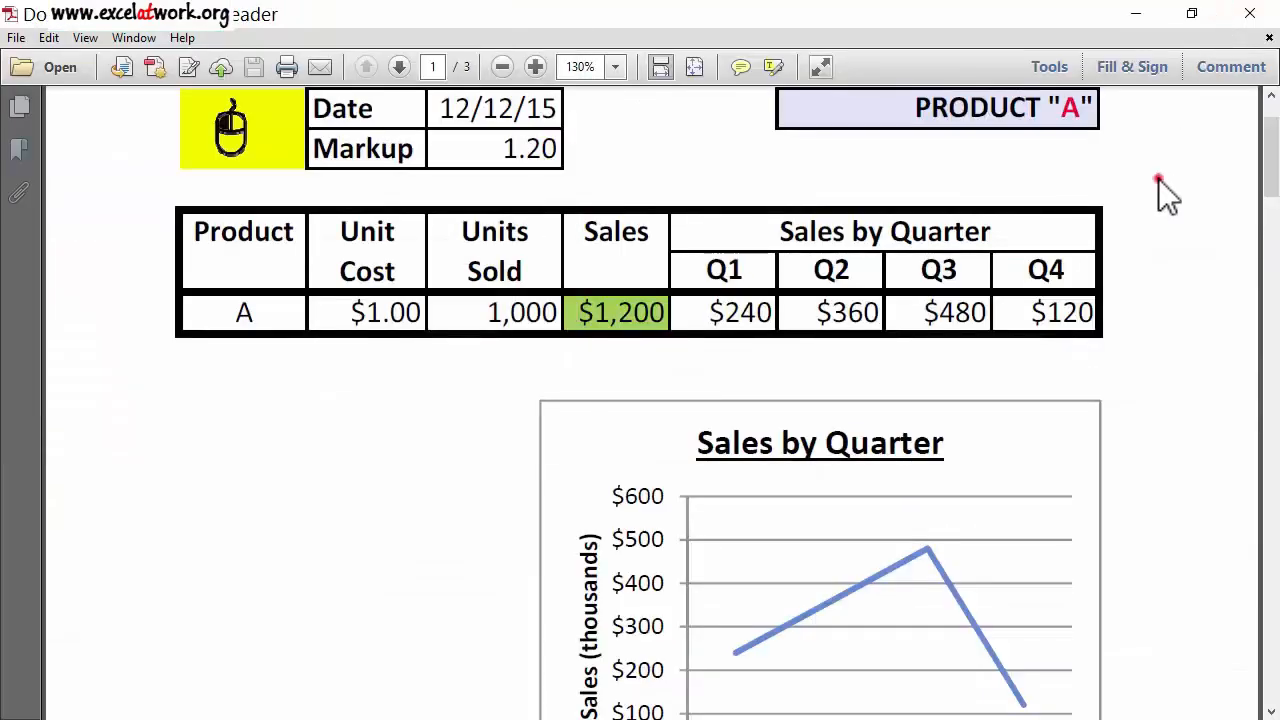
{"action": "left_click", "coordinate": [1192, 14]}
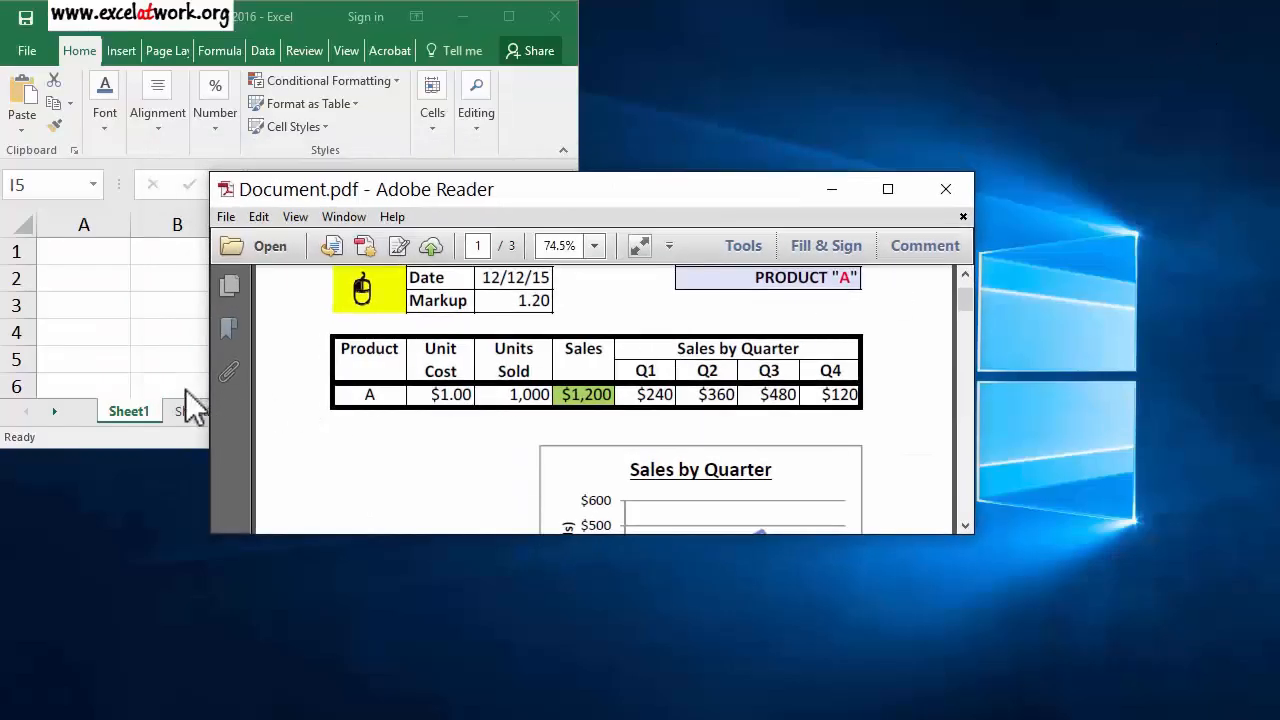
Widen the Document.pdf window to the full screen width and move it to the lower half of the screen.
{"action": "left_click_drag", "start_coordinate": [211, 383], "coordinate": [9, 400]}
{"action": "left_click_drag", "start_coordinate": [971, 429], "coordinate": [1272, 403]}
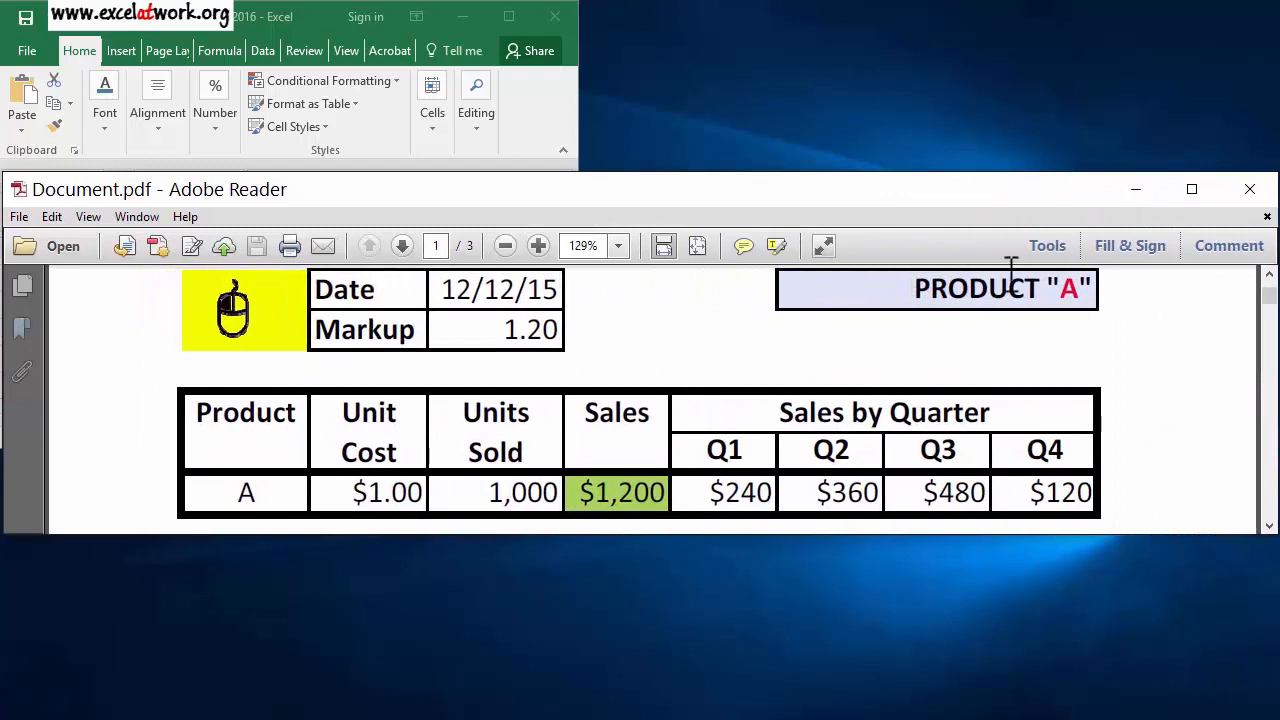
{"action": "left_click_drag", "start_coordinate": [947, 198], "coordinate": [947, 380]}
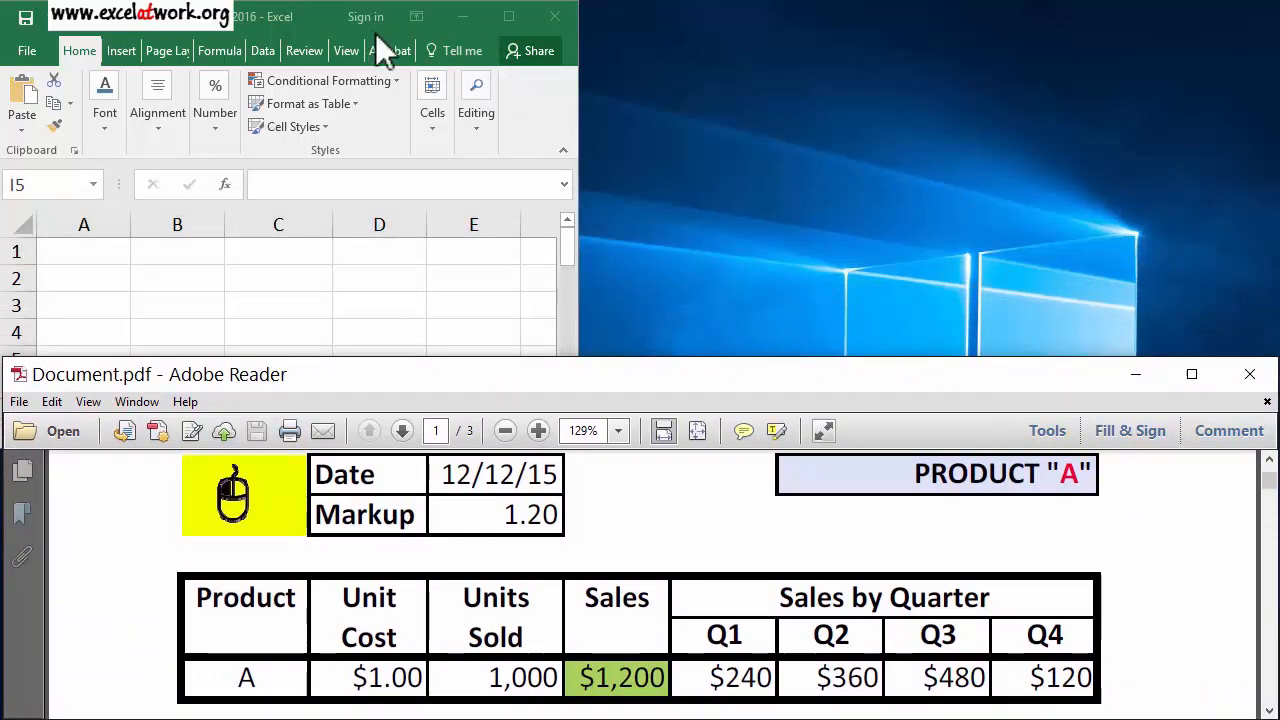
Switch to the Excel workbook and widen its window to the full screen width above the PDF table.
{"action": "left_click", "coordinate": [283, 22]}
{"action": "left_click_drag", "start_coordinate": [578, 458], "coordinate": [837, 477]}
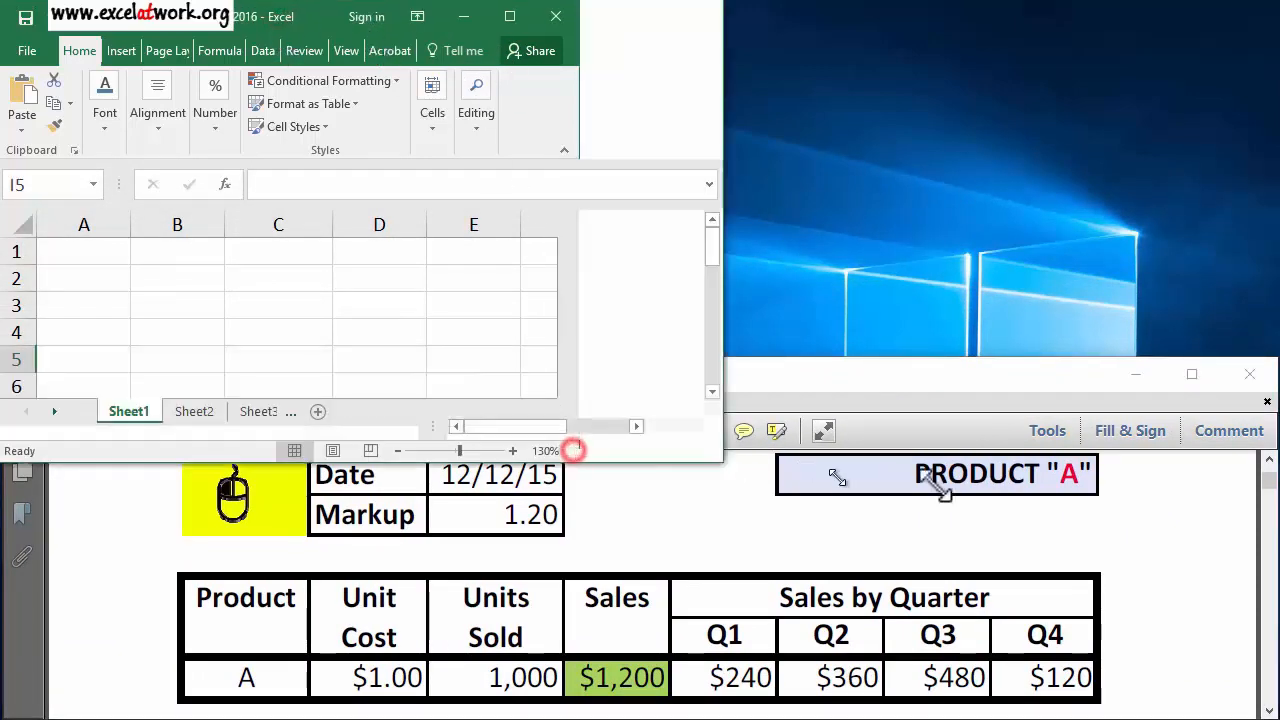
{"action": "left_click_drag", "start_coordinate": [940, 488], "coordinate": [1258, 446]}
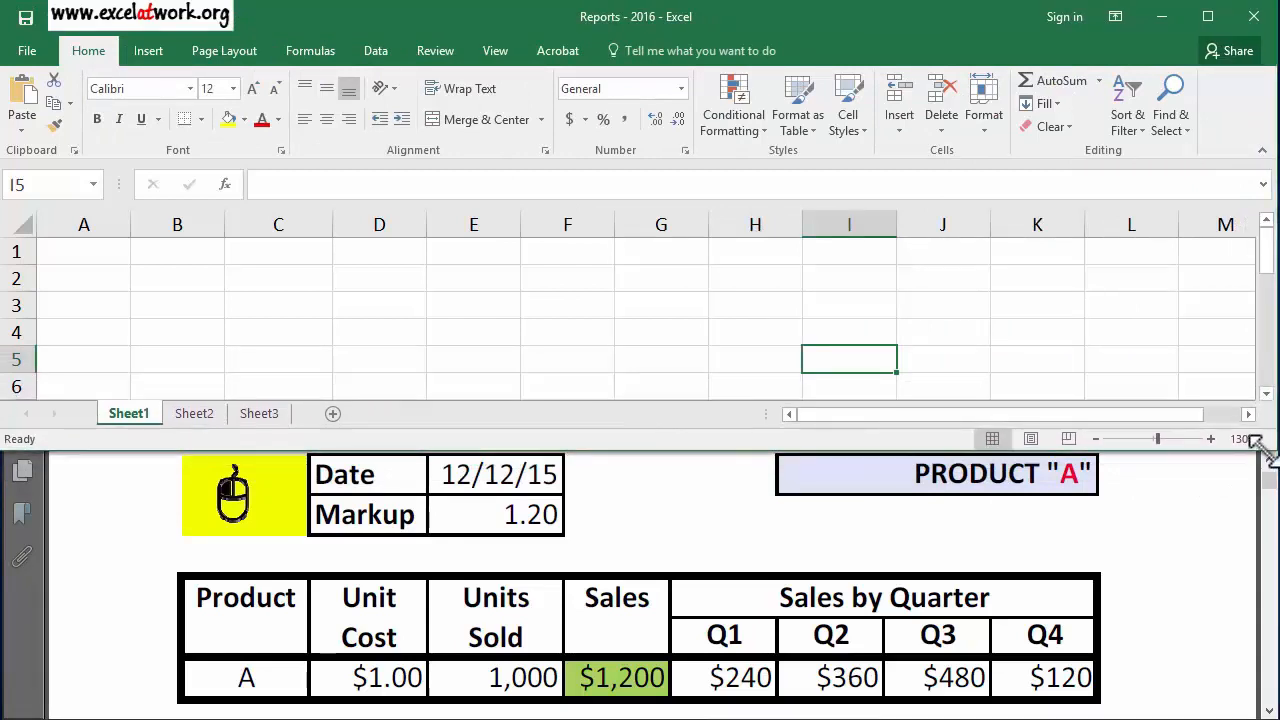
Minimize the ribbon and zoom Sheet1 in to 175%.
{"action": "left_click", "coordinate": [1114, 20]}
{"action": "left_click", "coordinate": [1106, 118]}
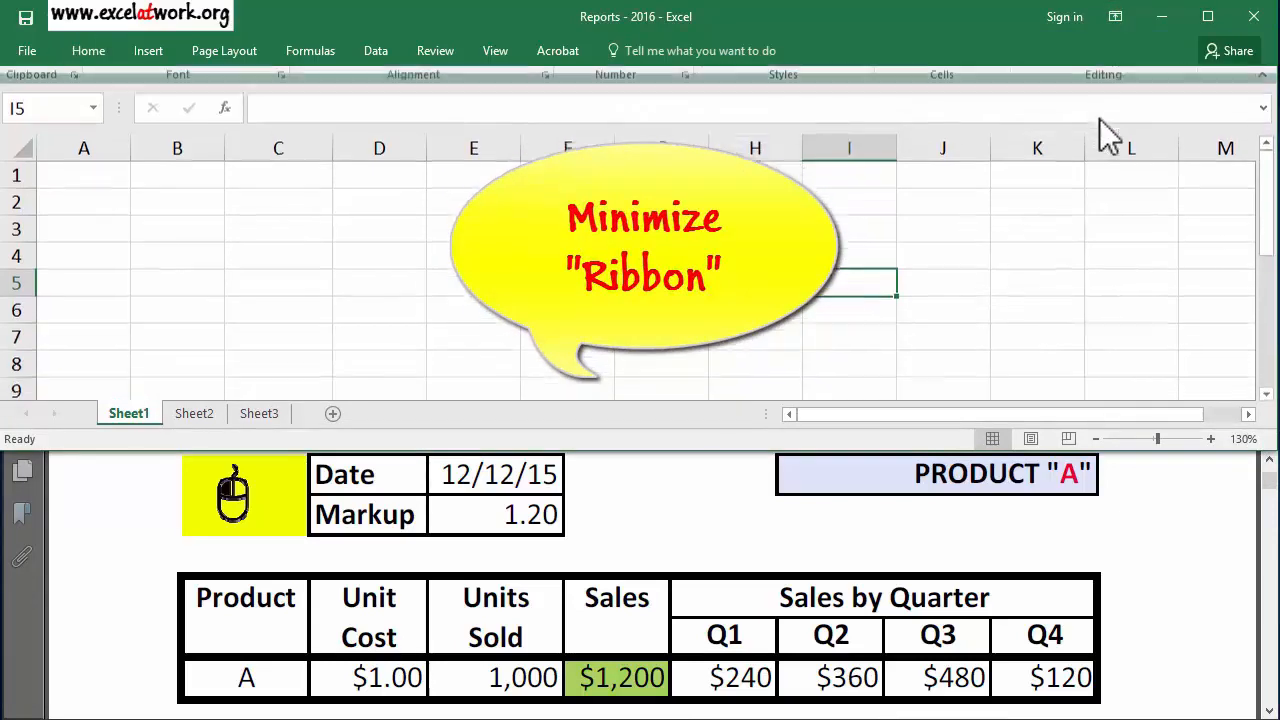
{"action": "left_click", "coordinate": [136, 245]}
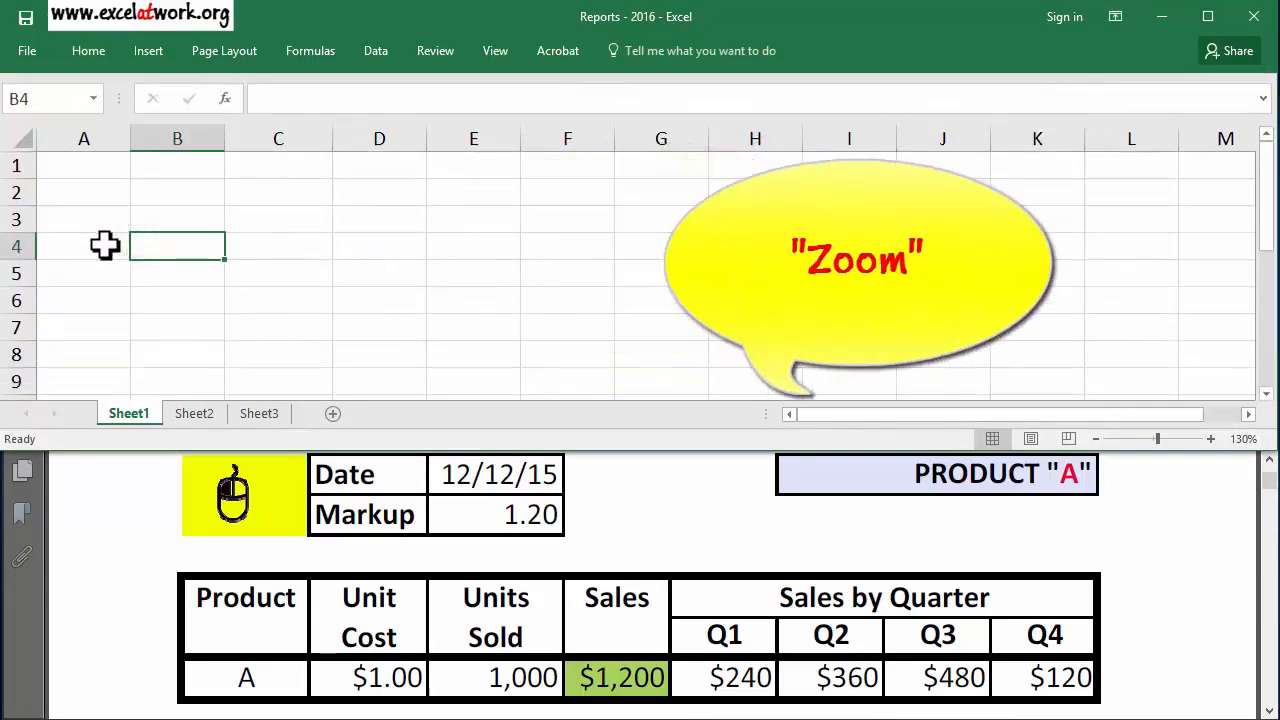
{"action": "scroll", "coordinate": [105, 245], "scroll_direction": "up", "scroll_amount": 3}
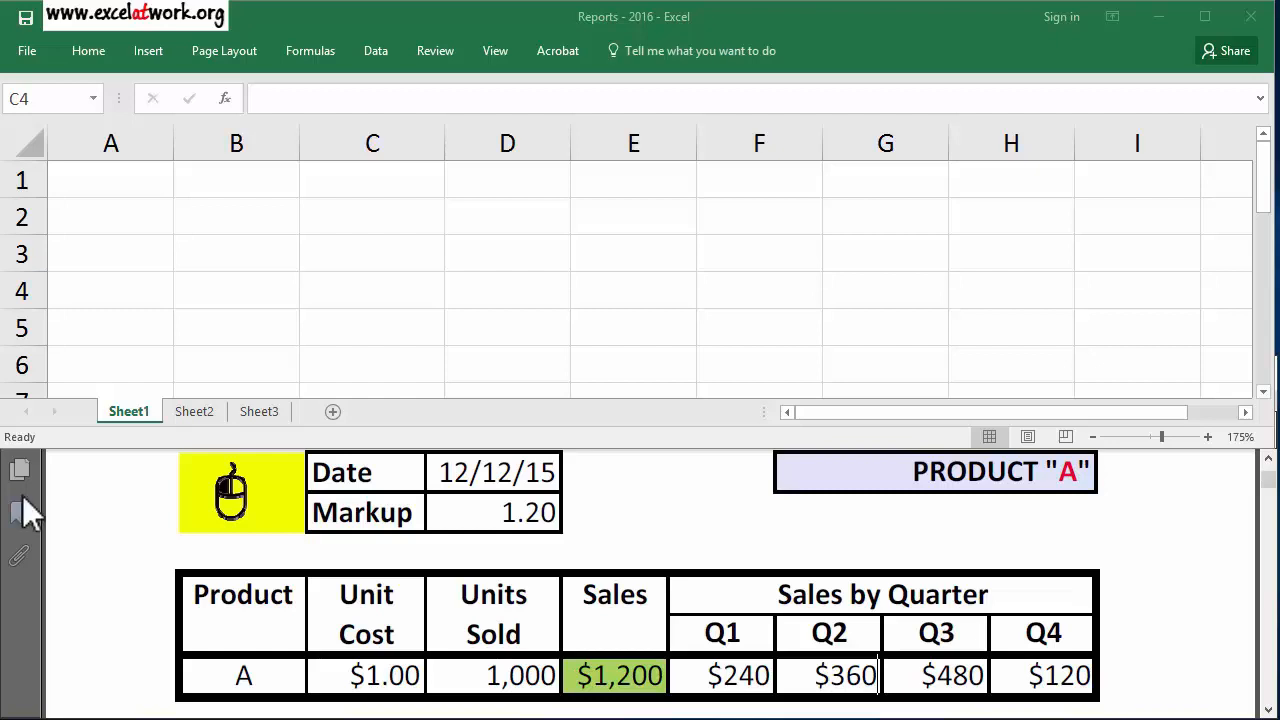
Enter the labels Date in B1 and Markup in B2.
{"action": "left_click", "coordinate": [266, 182]}
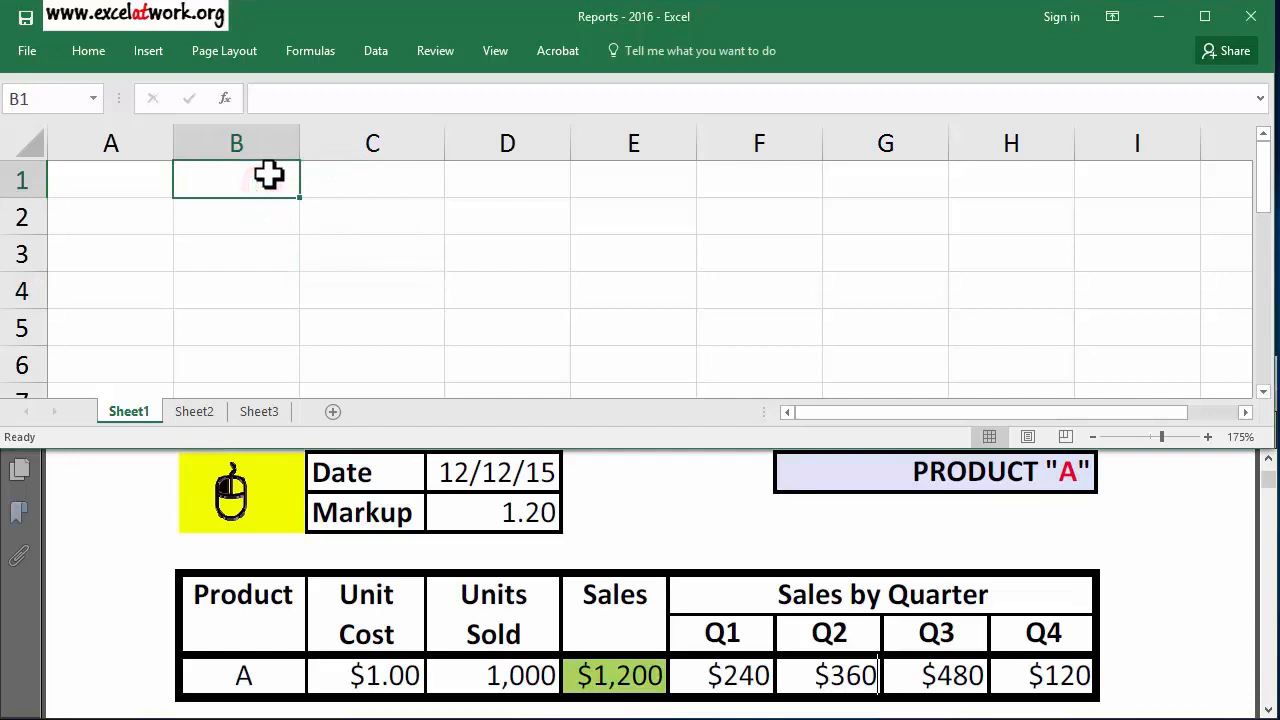
{"action": "type", "text": "Date"}
{"action": "key", "text": "ctrl+Return"}
{"action": "key", "text": "Down"}
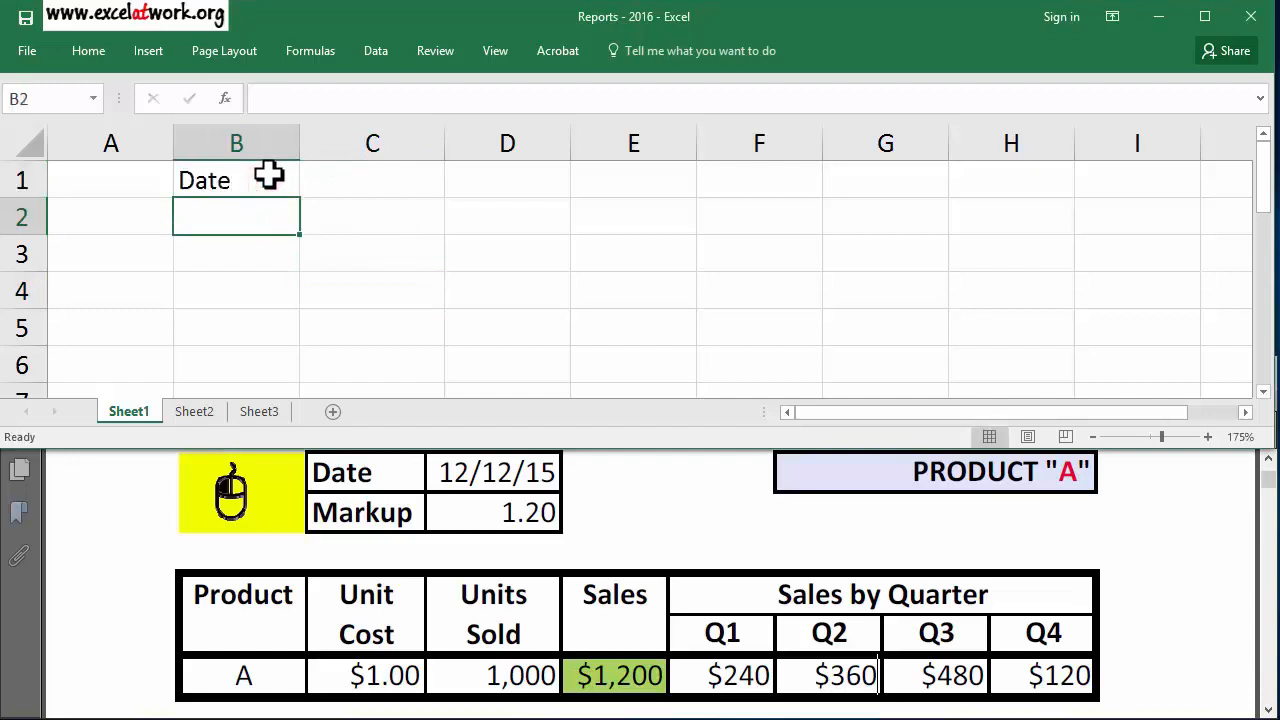
{"action": "type", "text": "Markup"}
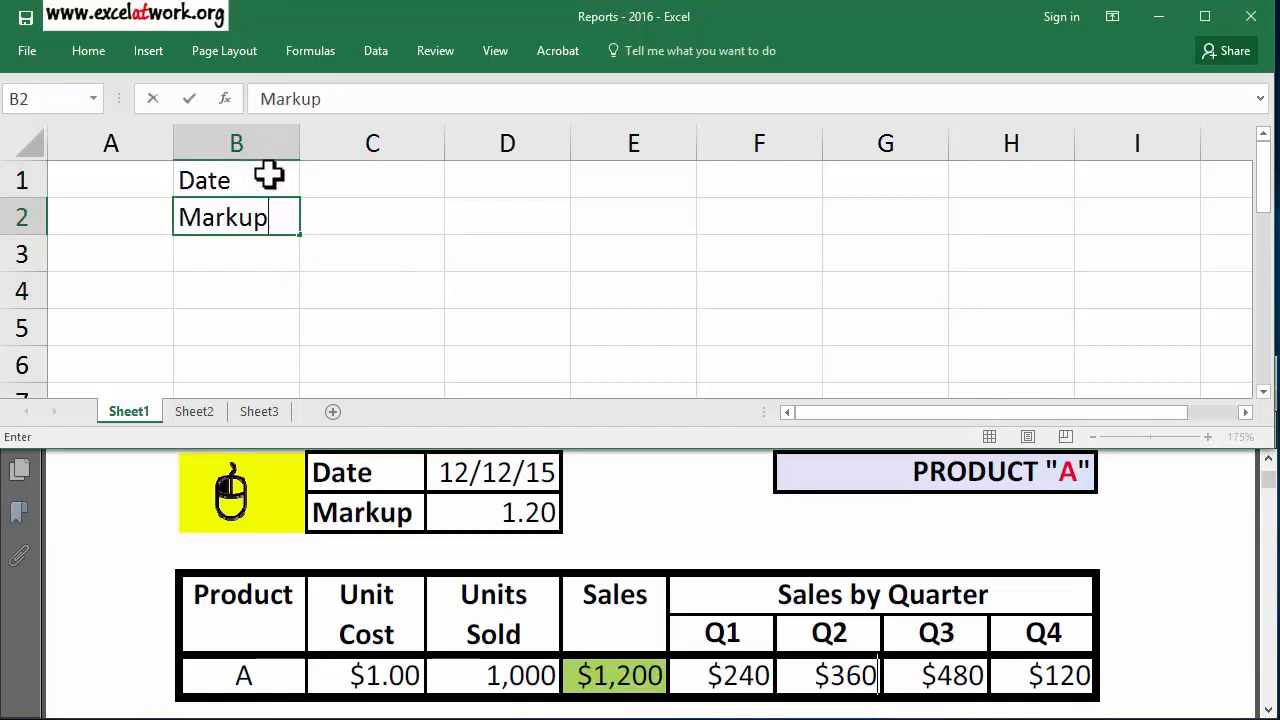
Enter the date 12/12/2015 in C1 and the markup 1.2 in C2.
{"action": "key", "text": "Tab"}
{"action": "key", "text": "Up"}
{"action": "type", "text": "12/12/2015"}
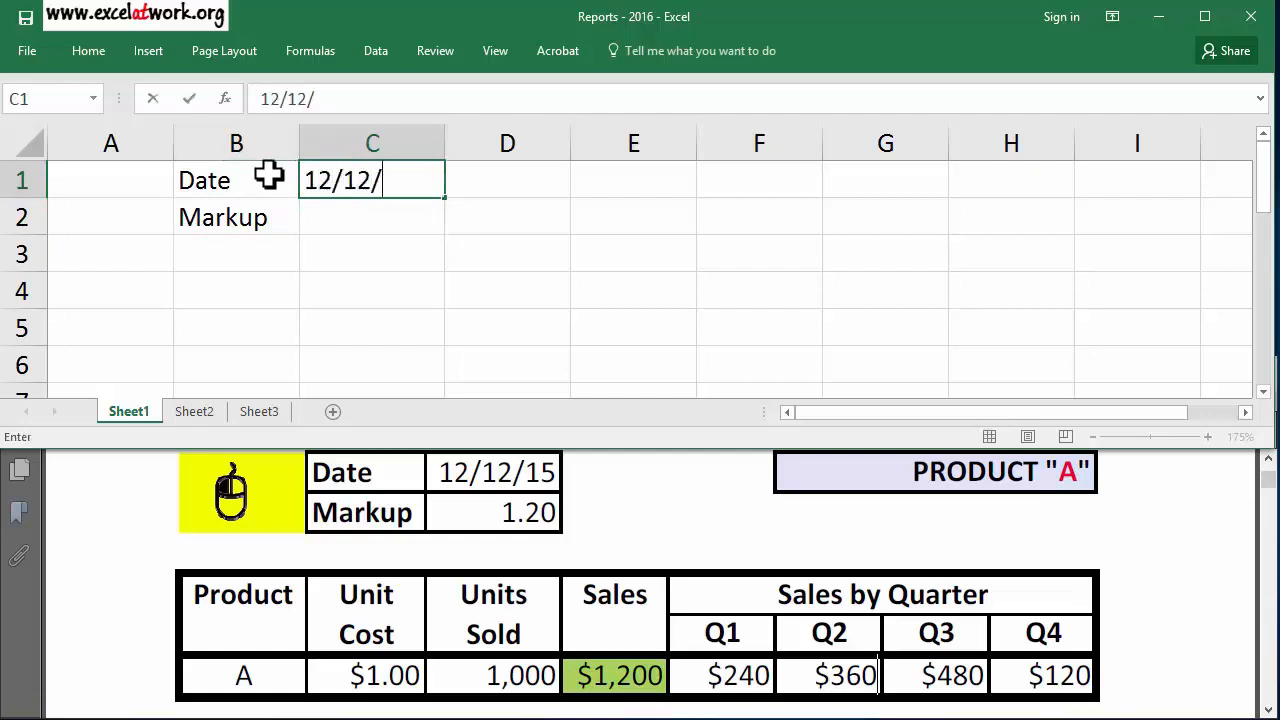
{"action": "key", "text": "Return"}
{"action": "type", "text": "1.2"}
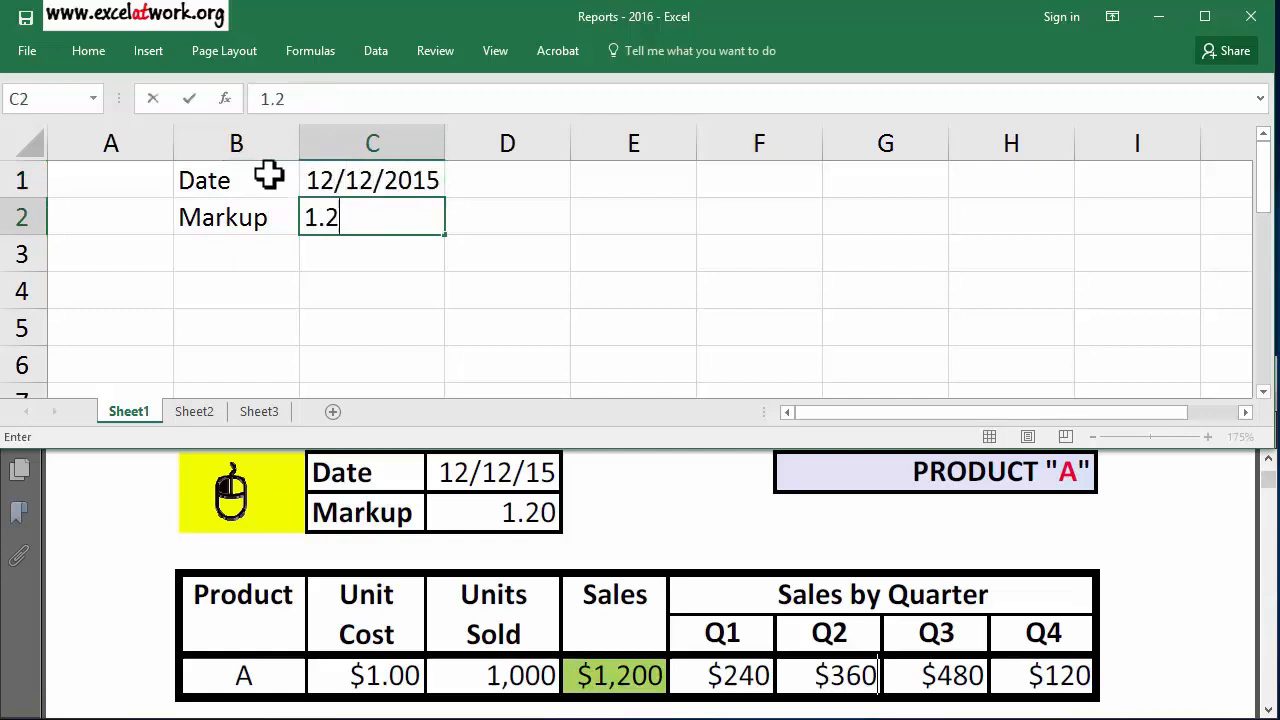
{"action": "key", "text": "Return"}
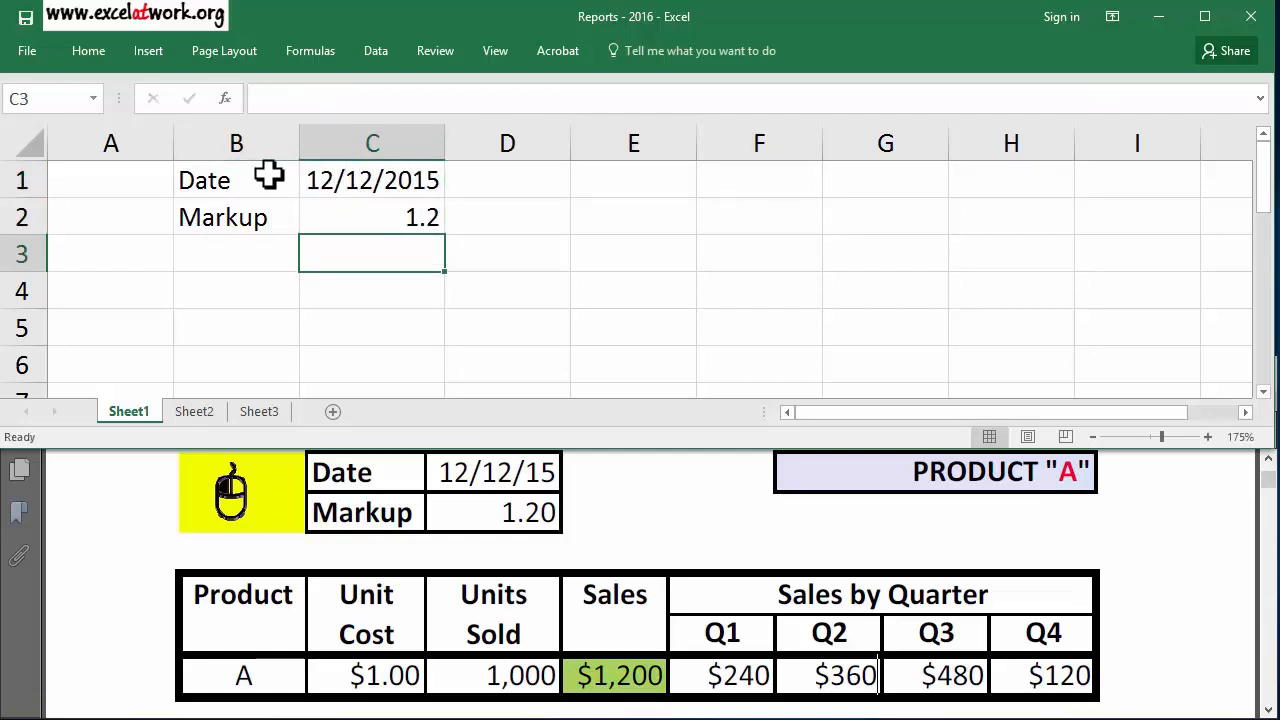
Insert the computer mouse picture from file at cell A1.
{"action": "left_click", "coordinate": [140, 182]}
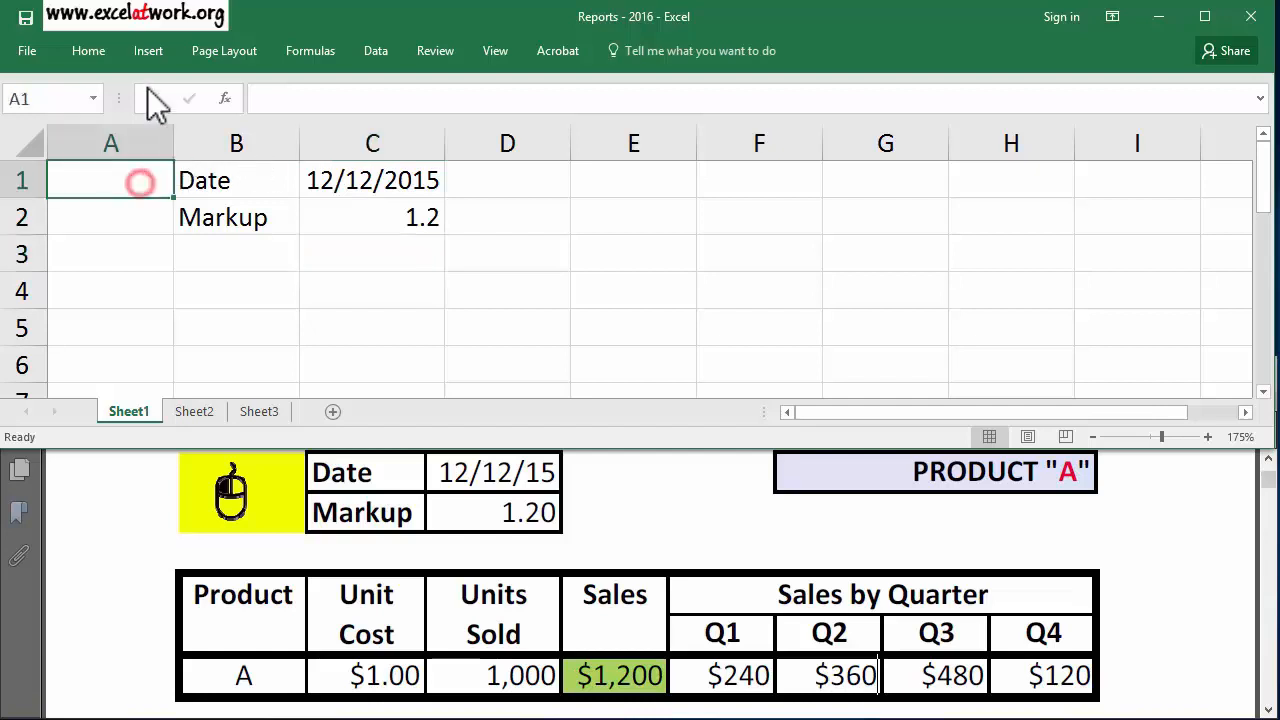
{"action": "left_click", "coordinate": [148, 50]}
{"action": "left_click", "coordinate": [213, 112]}
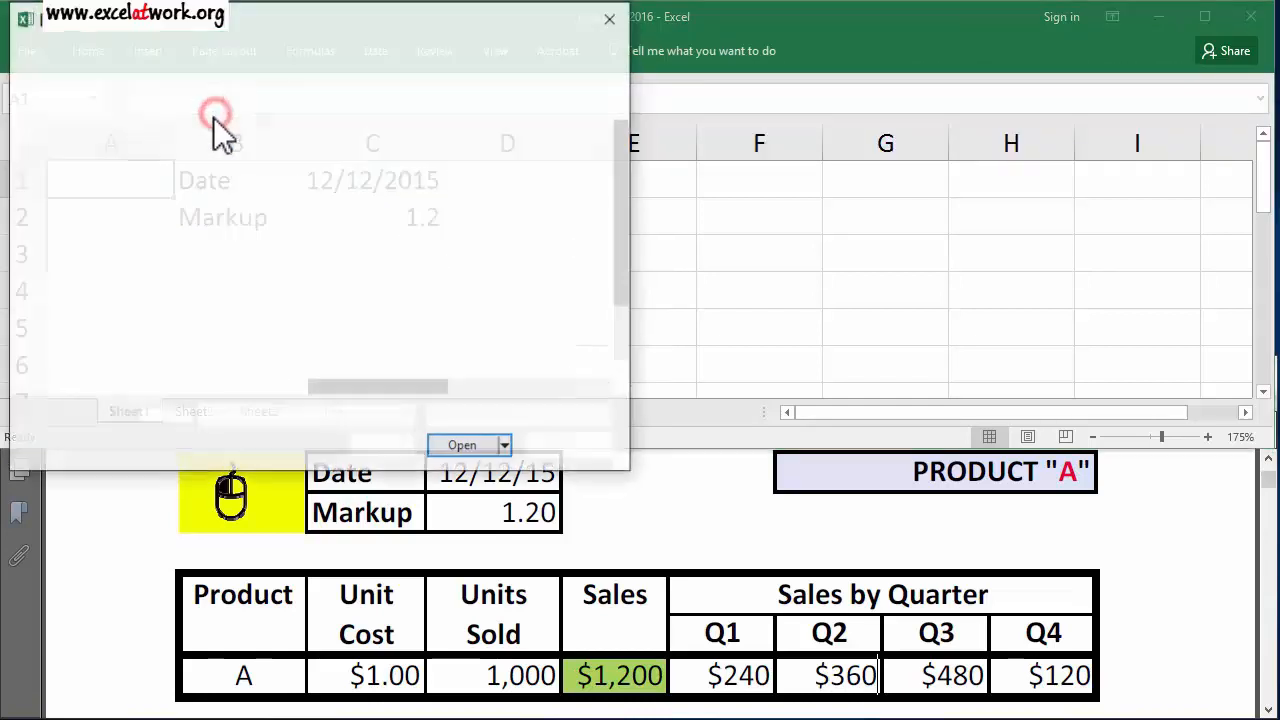
{"action": "left_click", "coordinate": [358, 331]}
{"action": "left_click", "coordinate": [462, 444]}
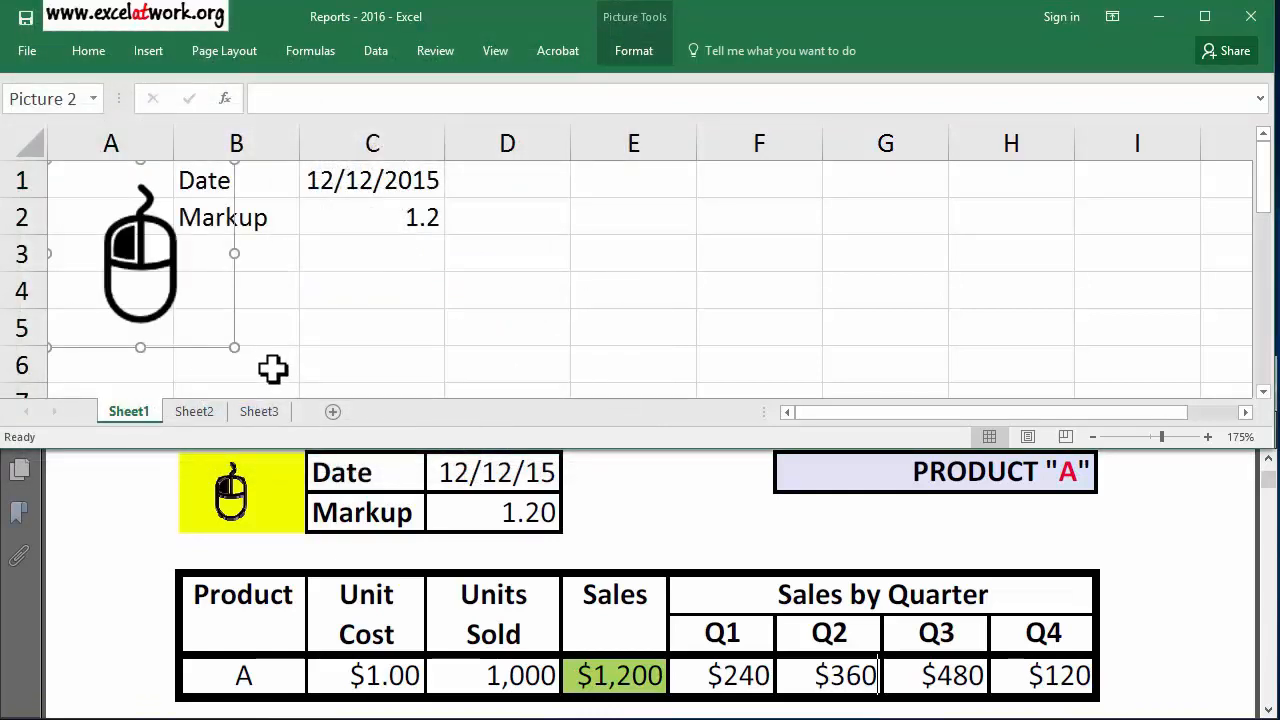
Shrink the mouse picture to about two rows high and place it within A1:A2.
{"action": "left_click", "coordinate": [233, 346]}
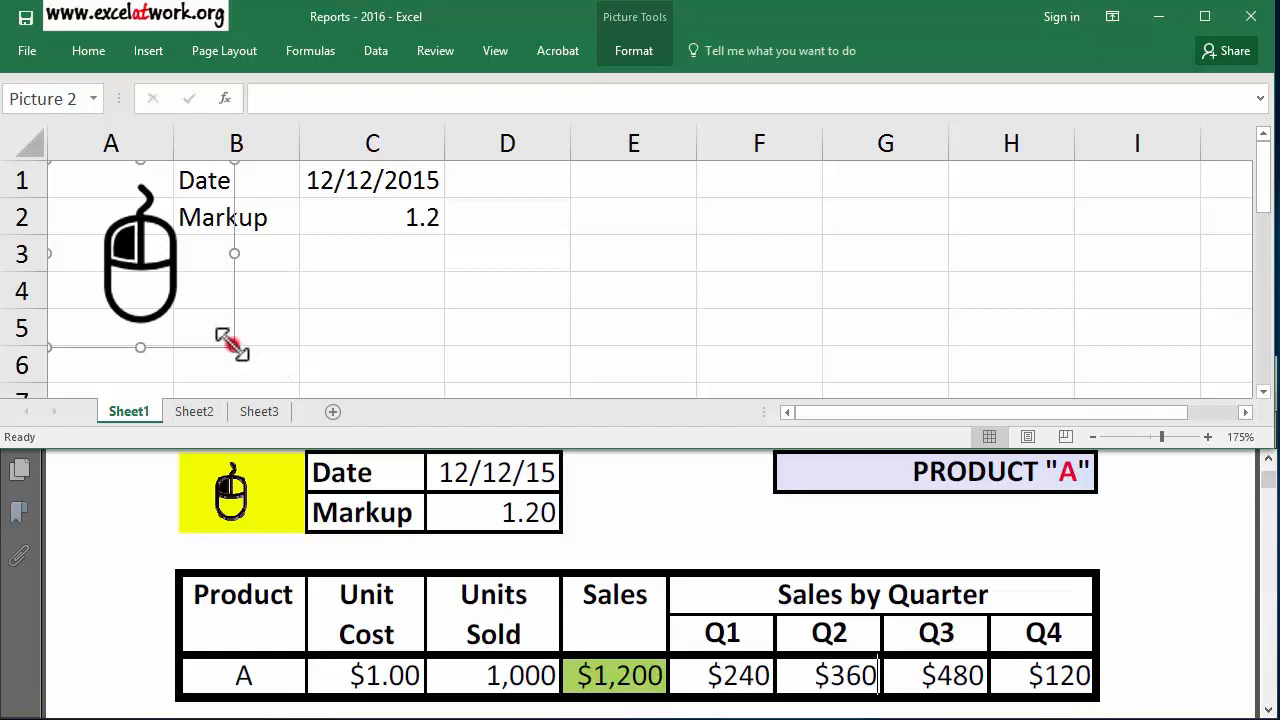
{"action": "left_click_drag", "start_coordinate": [233, 346], "coordinate": [114, 230]}
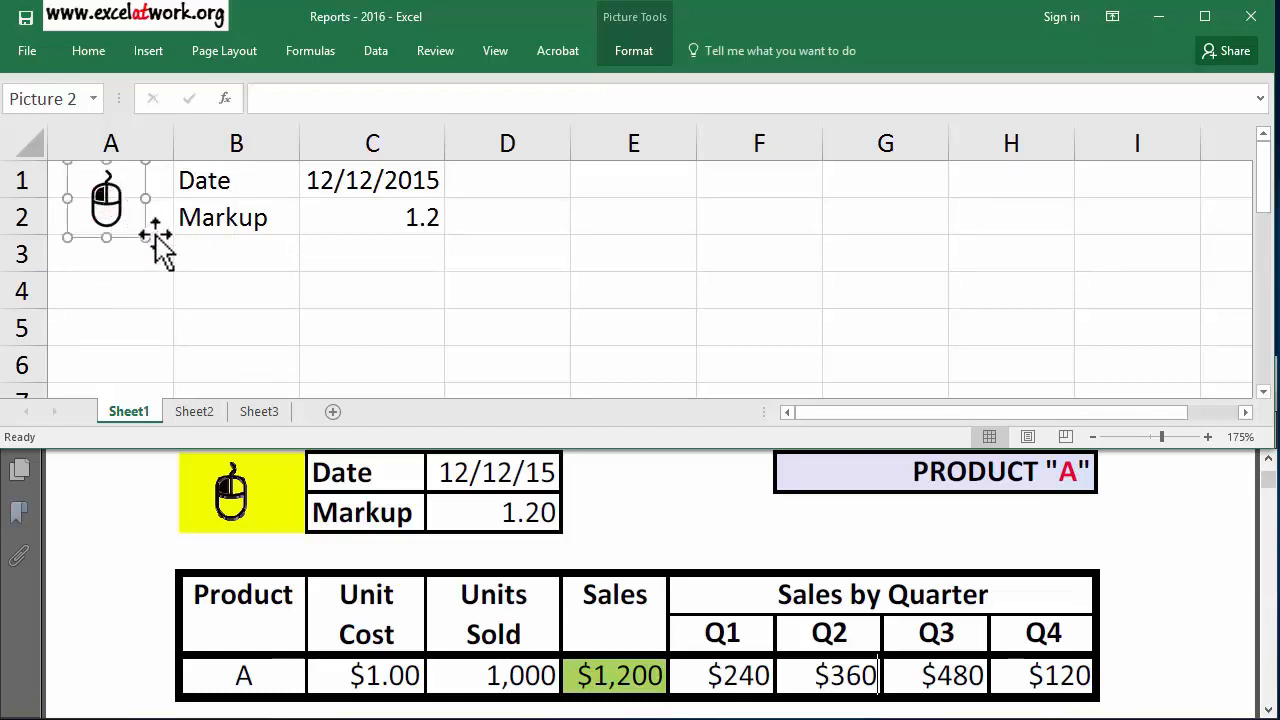
{"action": "left_click", "coordinate": [262, 283]}
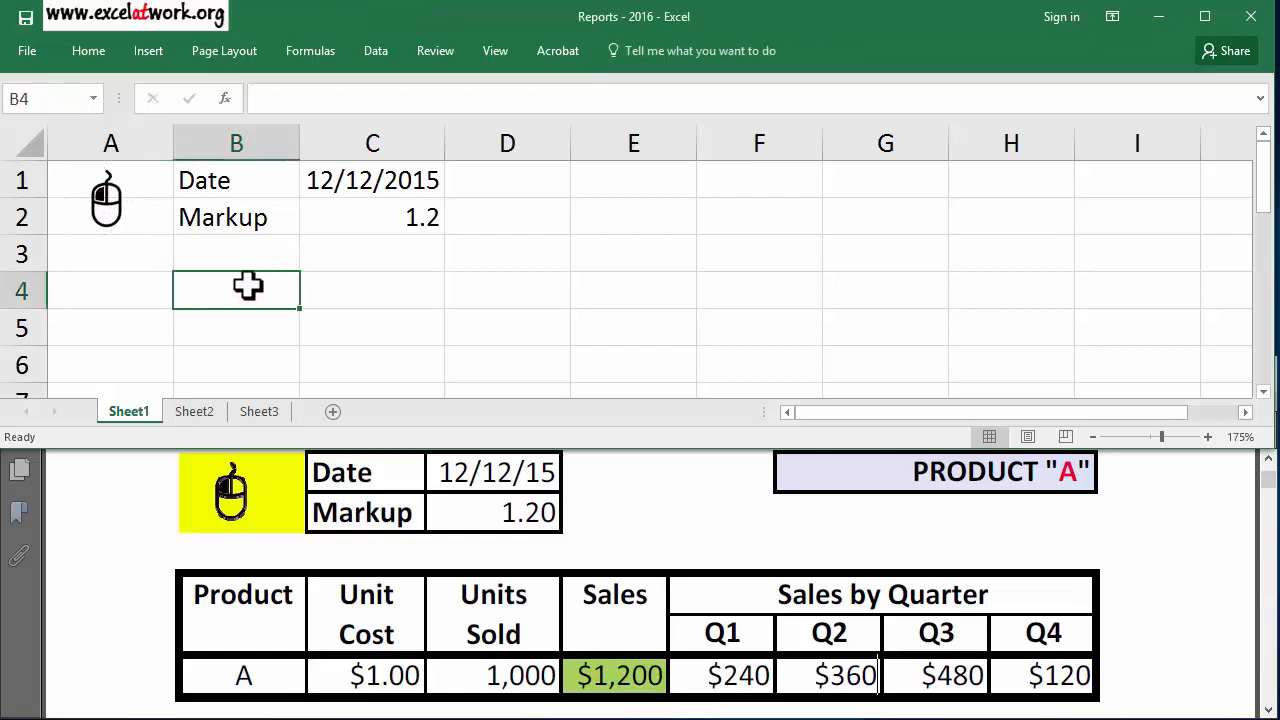
Enter the table headers Product, Unit Cost, Units Sold and Sales in cells A4 to D4.
{"action": "left_click", "coordinate": [149, 288]}
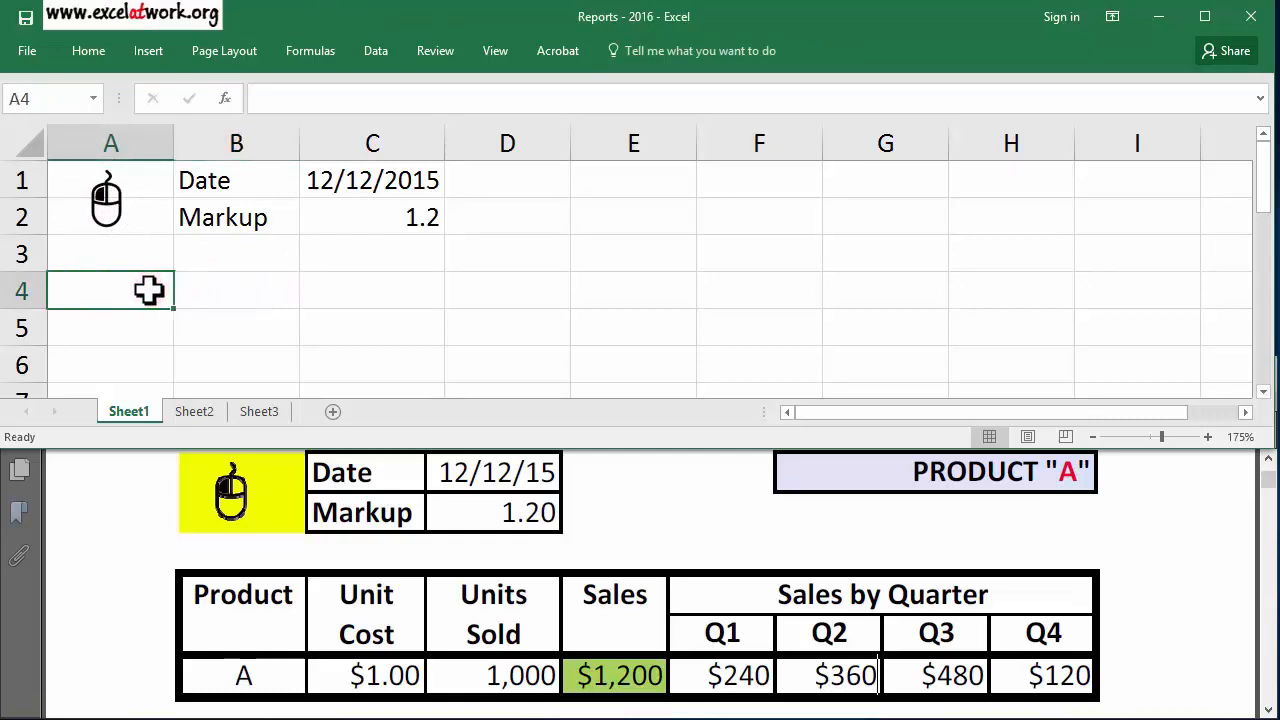
{"action": "type", "text": "Product"}
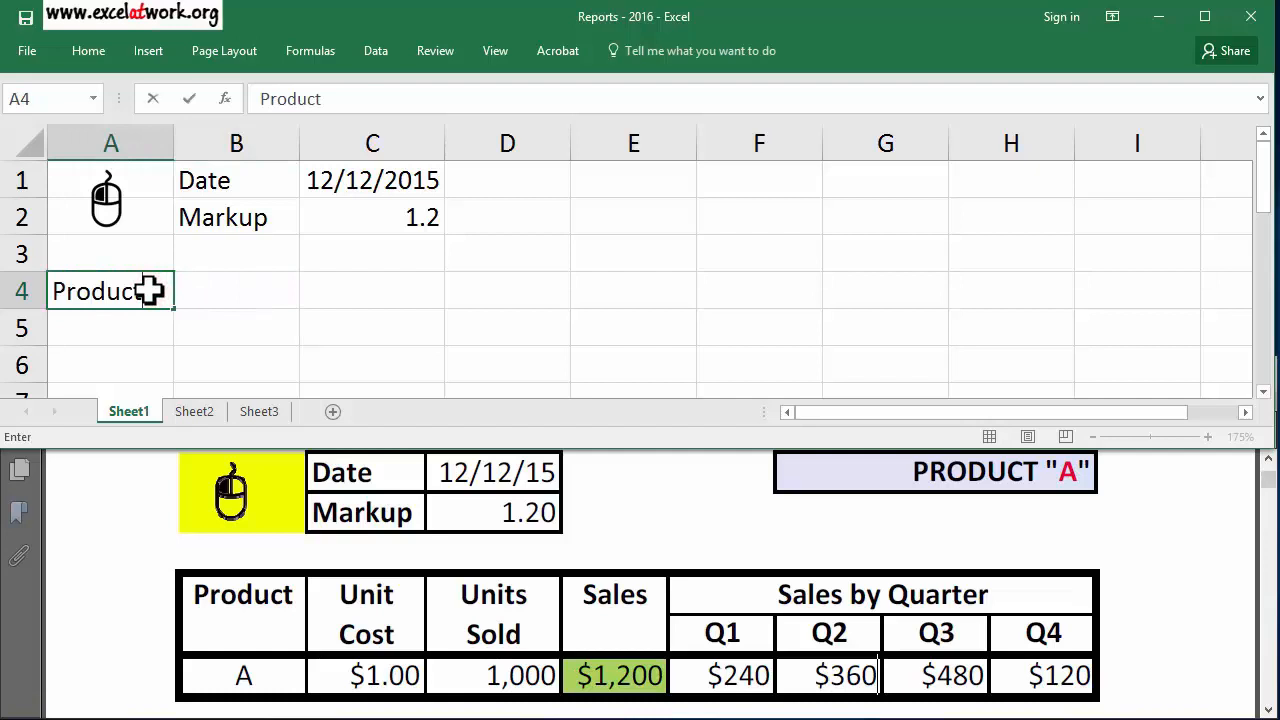
{"action": "key", "text": "Tab"}
{"action": "type", "text": "Unit Cost"}
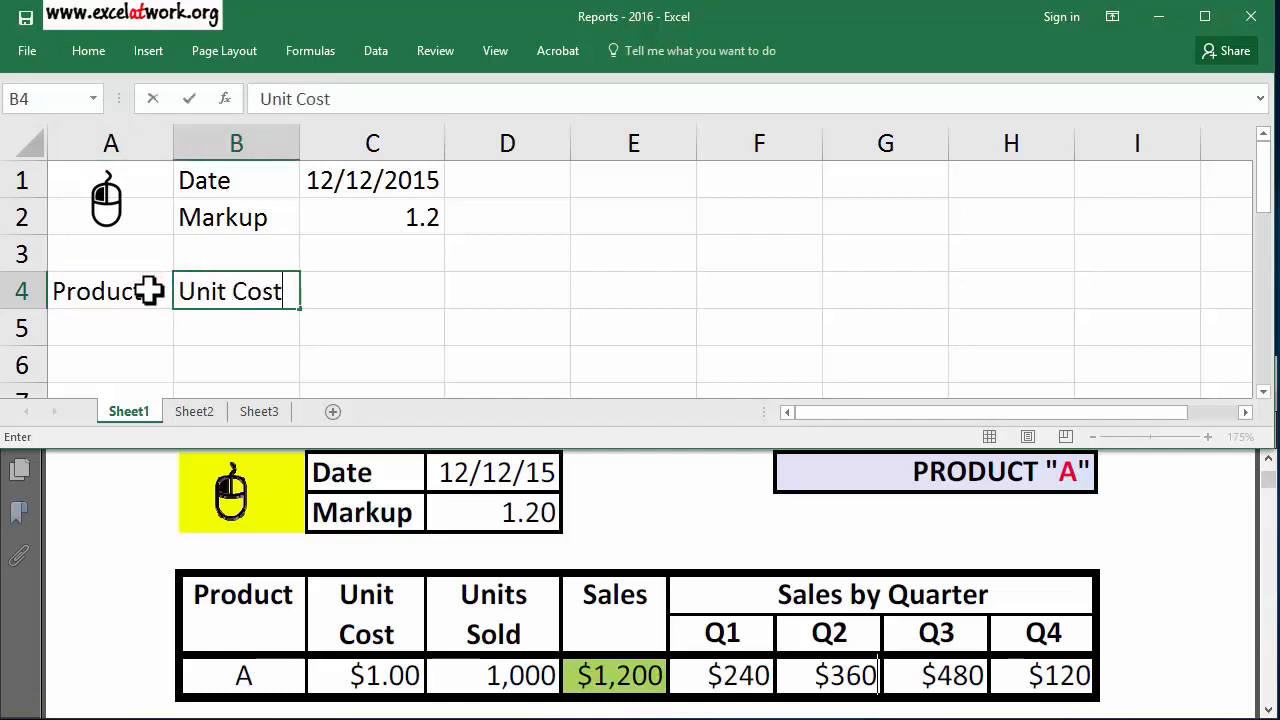
{"action": "key", "text": "Tab"}
{"action": "type", "text": "Units Sold"}
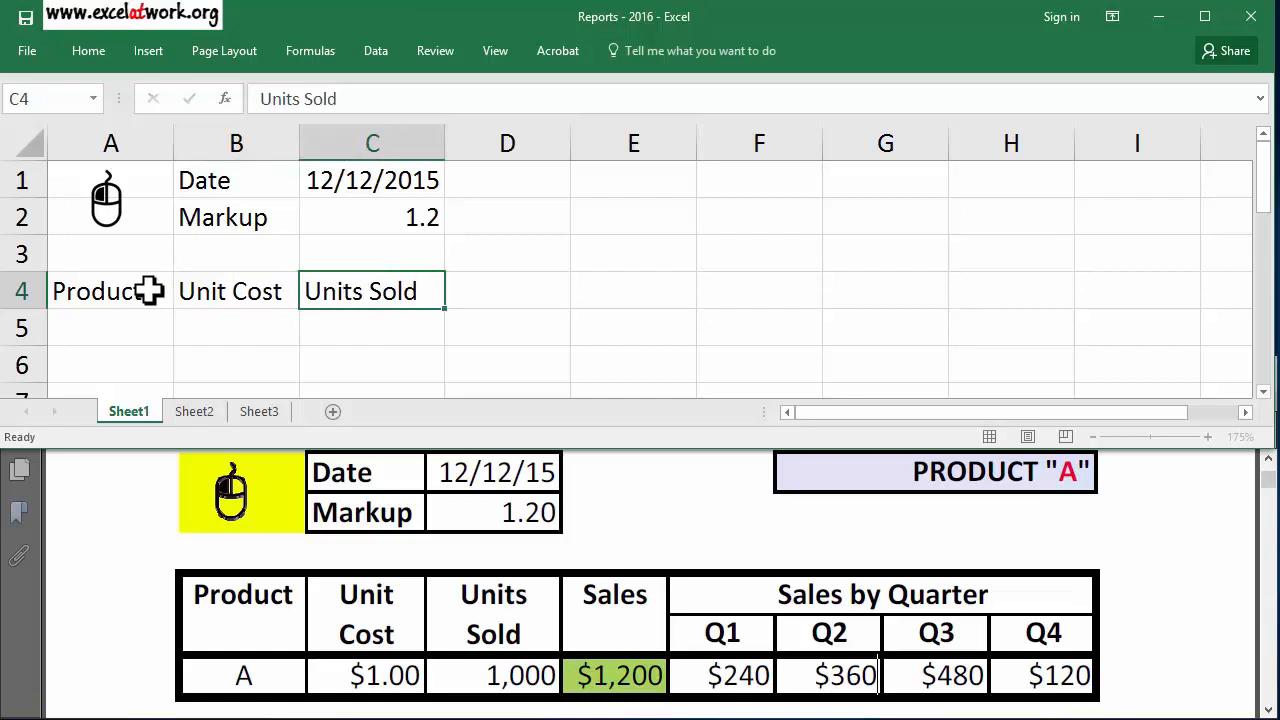
{"action": "key", "text": "Tab"}
{"action": "type", "text": "Sal"}
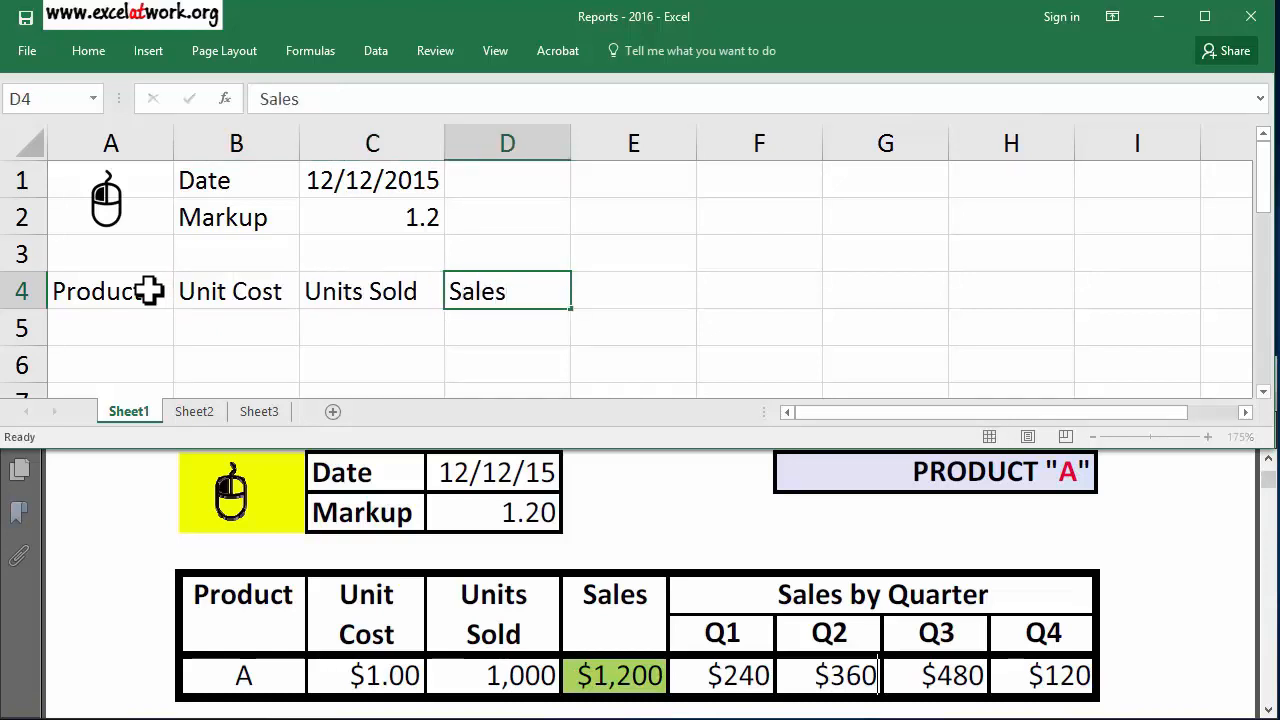
Enter Q1 in E4 and AutoFill the quarter headers across to Q4 in H4.
{"action": "key", "text": "Right"}
{"action": "type", "text": "Q1"}
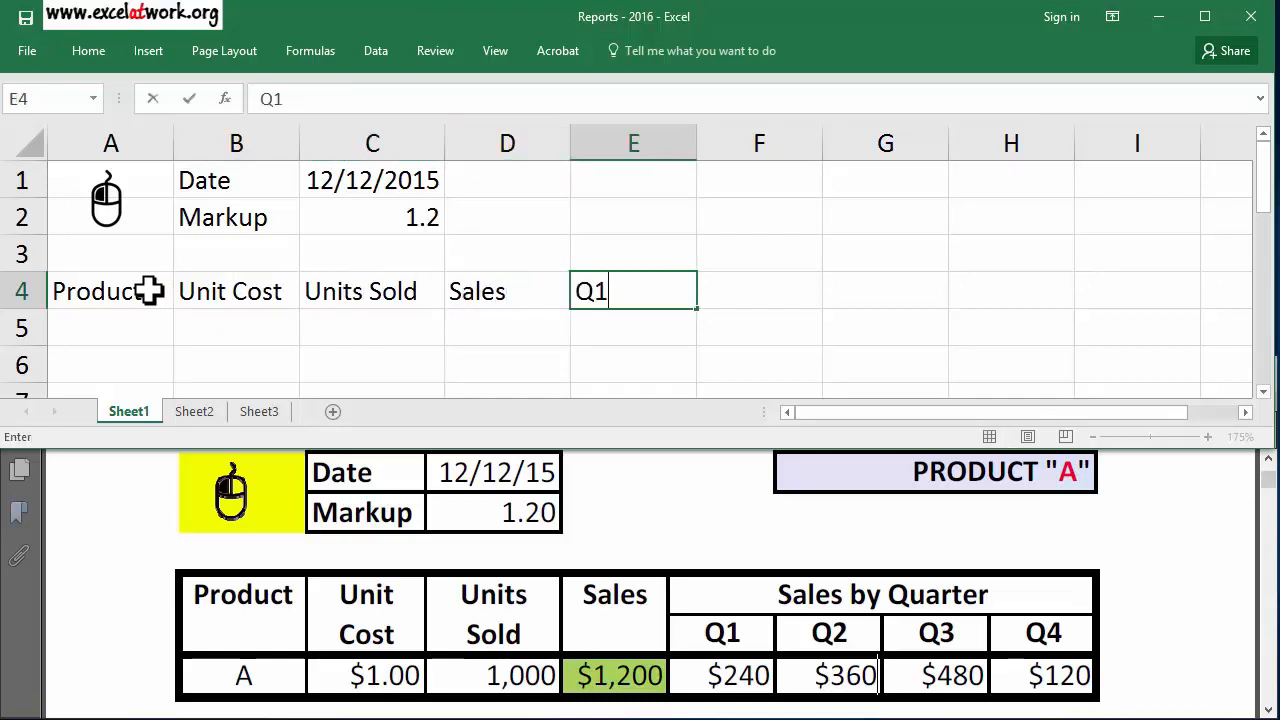
{"action": "key", "text": "Return"}
{"action": "left_click", "coordinate": [608, 290]}
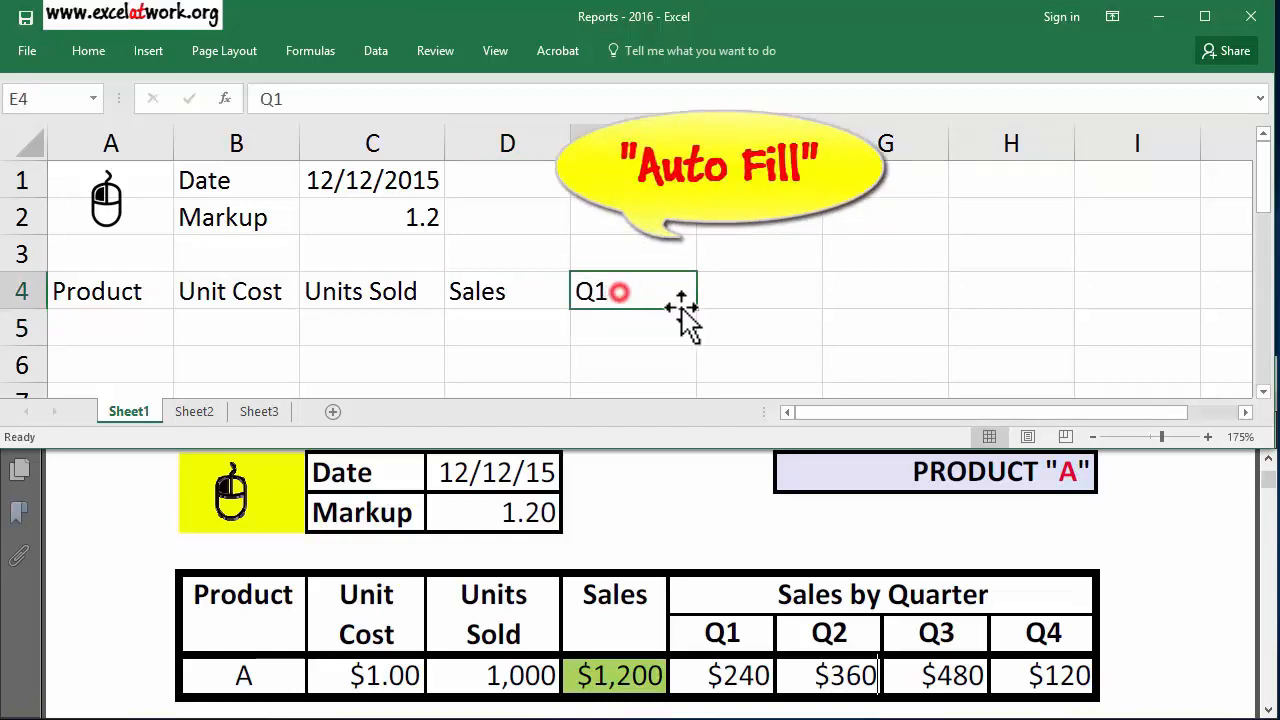
{"action": "left_click_drag", "start_coordinate": [697, 306], "coordinate": [1029, 277]}
Move the Q1 to Q4 headers down to E5:H5 and enter the heading Sales by Quarter in E4.
{"action": "left_click", "coordinate": [650, 330]}
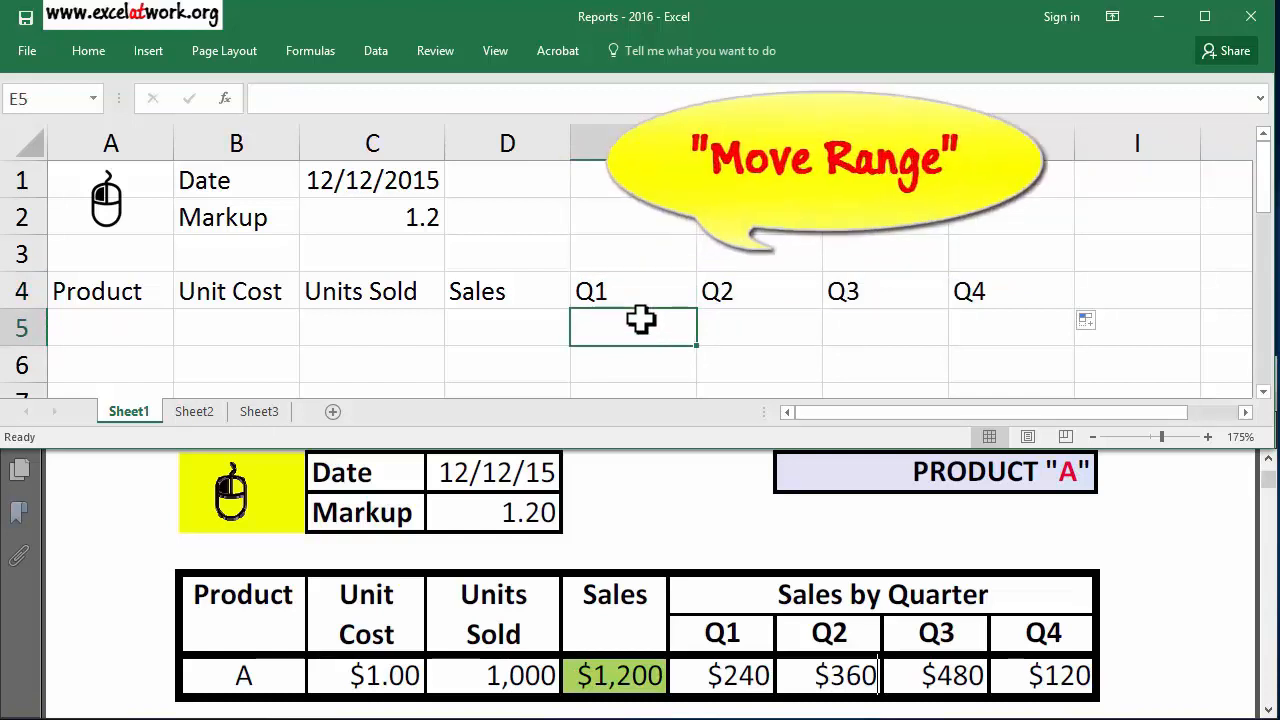
{"action": "left_click_drag", "start_coordinate": [640, 290], "coordinate": [986, 350]}
{"action": "left_click", "coordinate": [653, 293]}
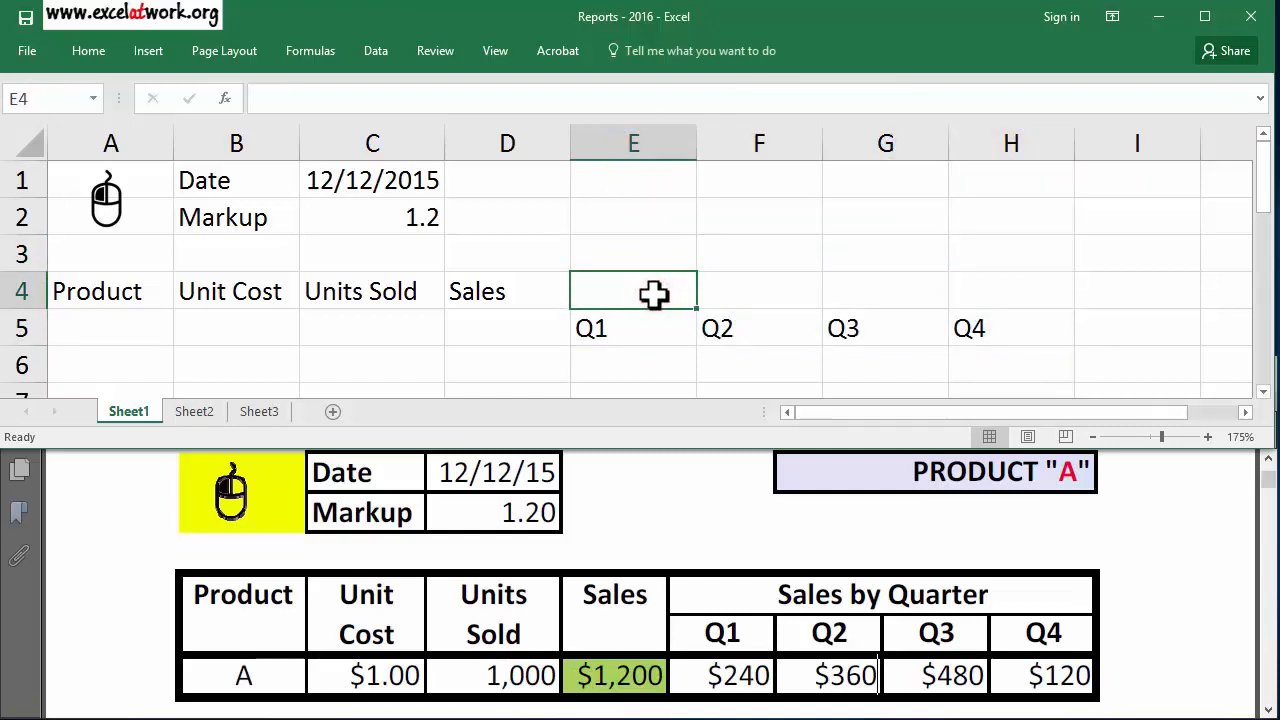
{"action": "type", "text": "Sales by Quarter"}
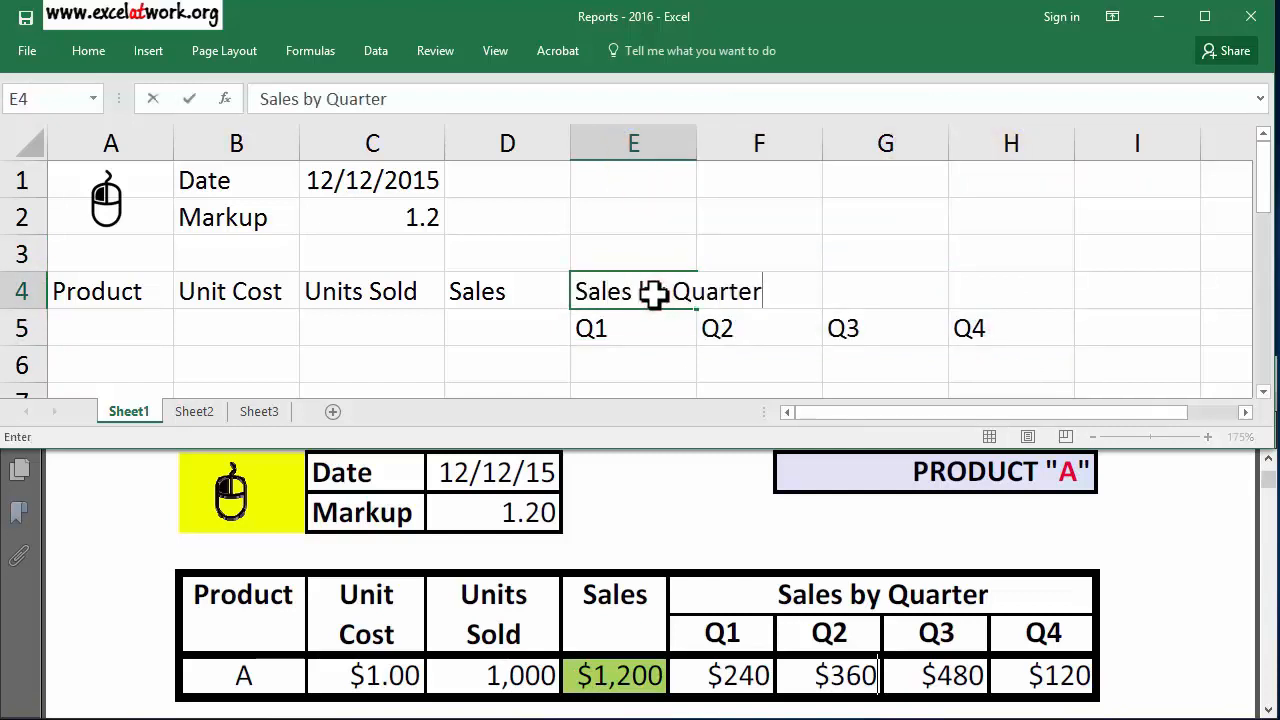
{"action": "key", "text": "Return"}
{"action": "key", "text": "Return"}
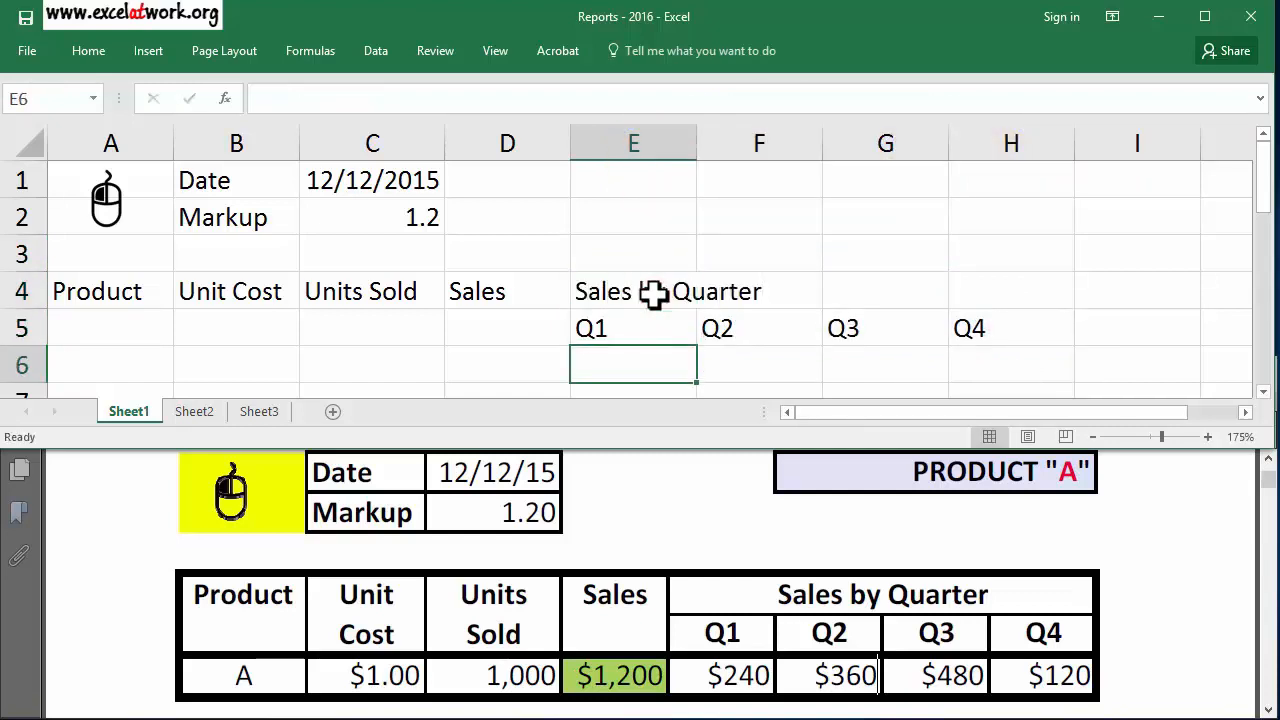
Fill row 6 with product A, unit cost 1, units sold 1000 and sales 1200 in cells A6 to D6.
{"action": "key", "text": "Left"}
{"action": "key", "text": "Left"}
{"action": "key", "text": "Left"}
{"action": "key", "text": "Left"}
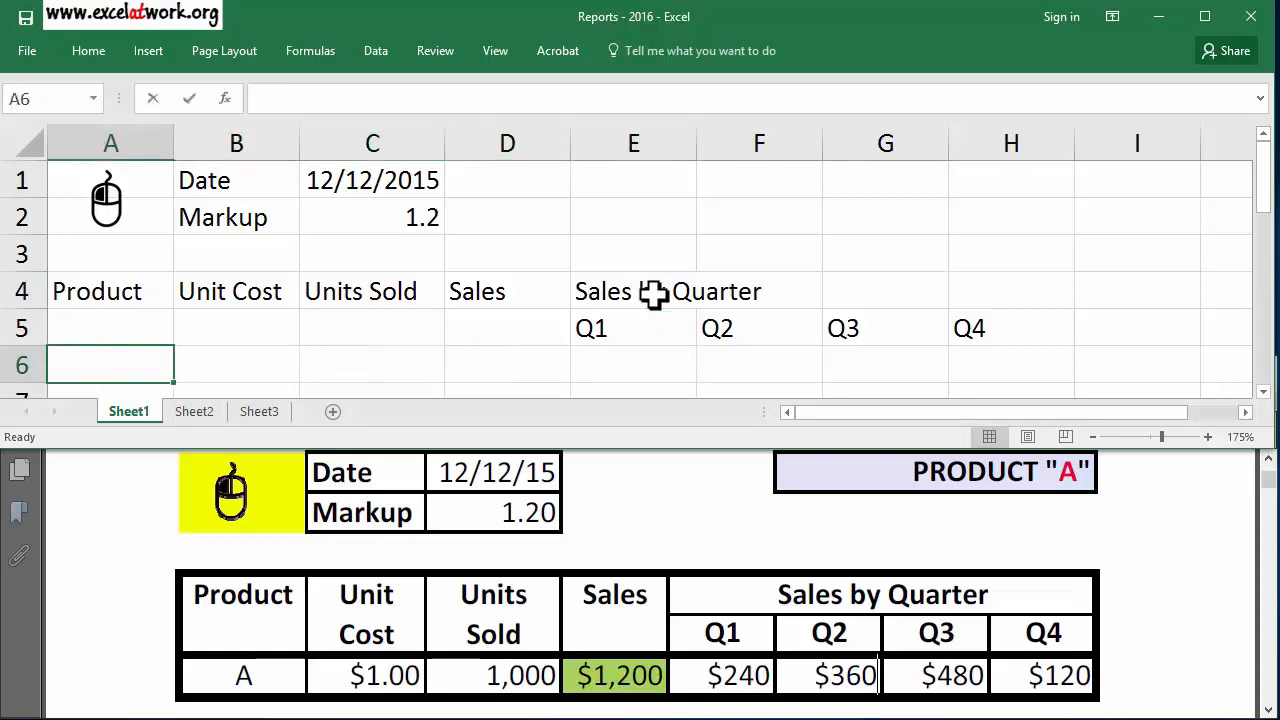
{"action": "type", "text": "A"}
{"action": "key", "text": "Tab"}
{"action": "type", "text": "1"}
{"action": "key", "text": "Tab"}
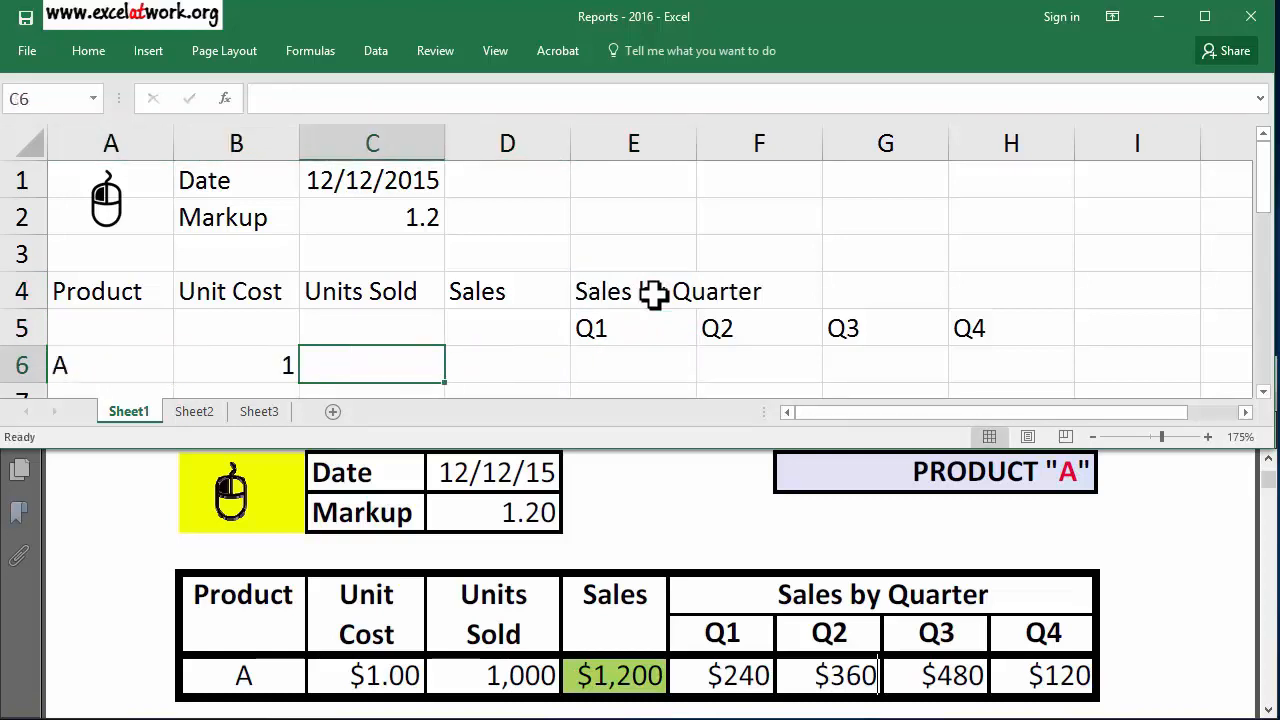
{"action": "type", "text": "1000"}
{"action": "key", "text": "Tab"}
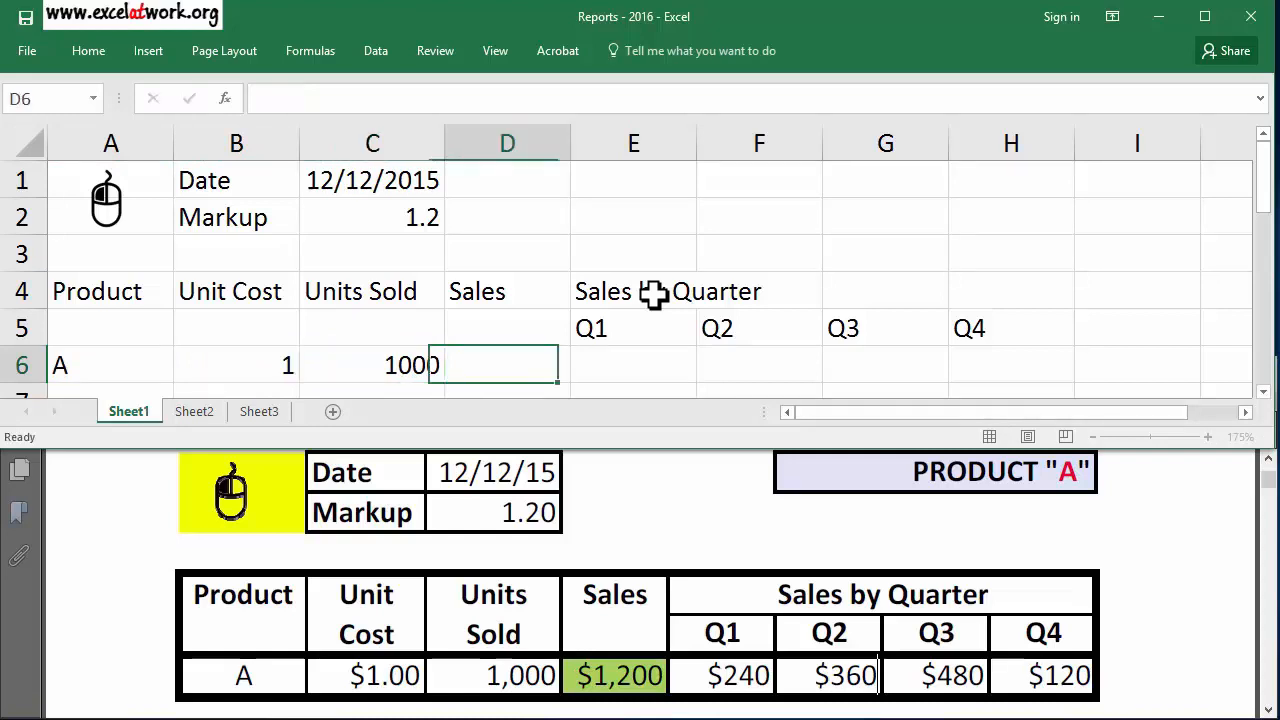
{"action": "type", "text": "1200"}
{"action": "key", "text": "Tab"}
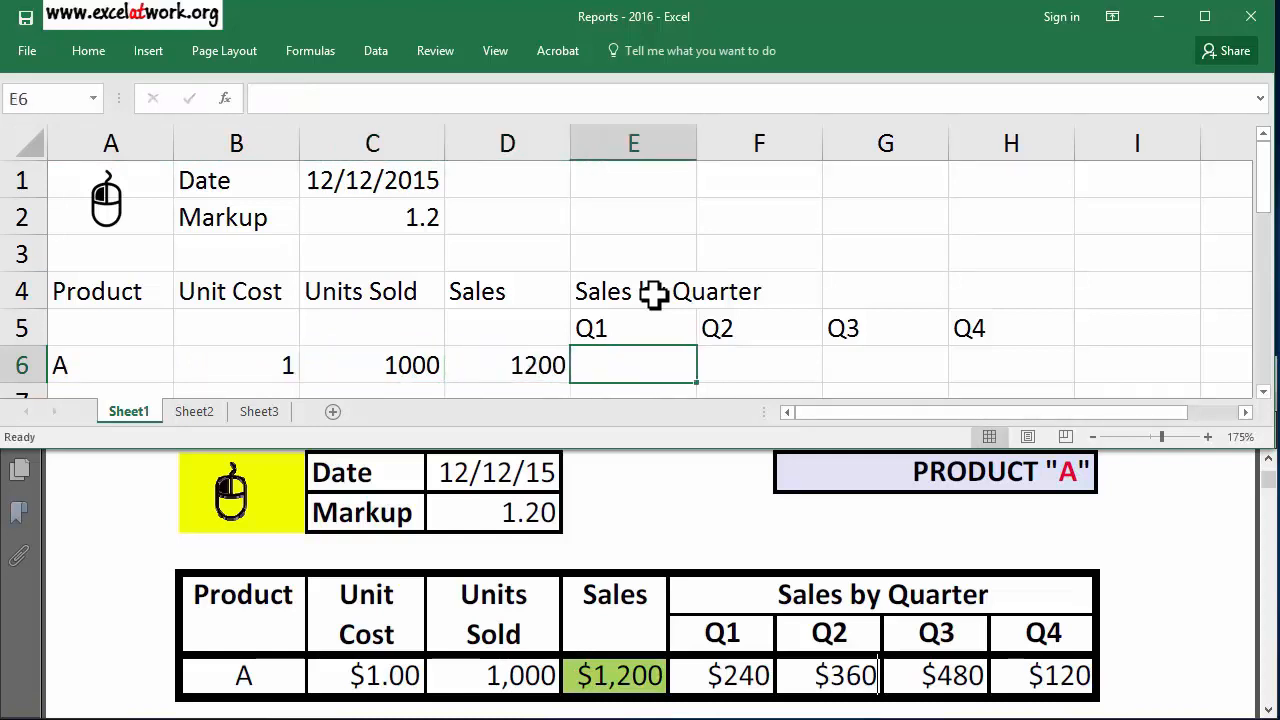
Enter the quarterly sales 240, 360, 480 and 120 in cells E6 to H6.
{"action": "type", "text": "240"}
{"action": "key", "text": "Tab"}
{"action": "type", "text": "360"}
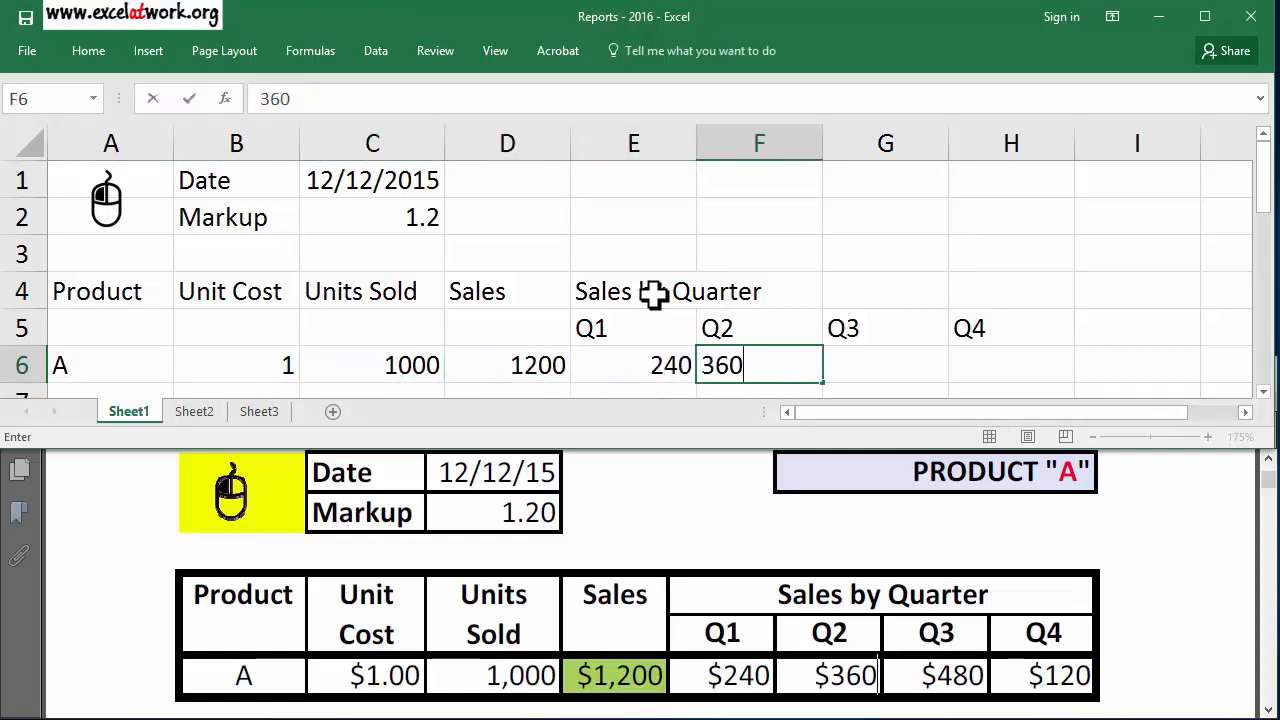
{"action": "key", "text": "Tab"}
{"action": "key", "text": "Tab"}
{"action": "type", "text": "480"}
{"action": "key", "text": "Tab"}
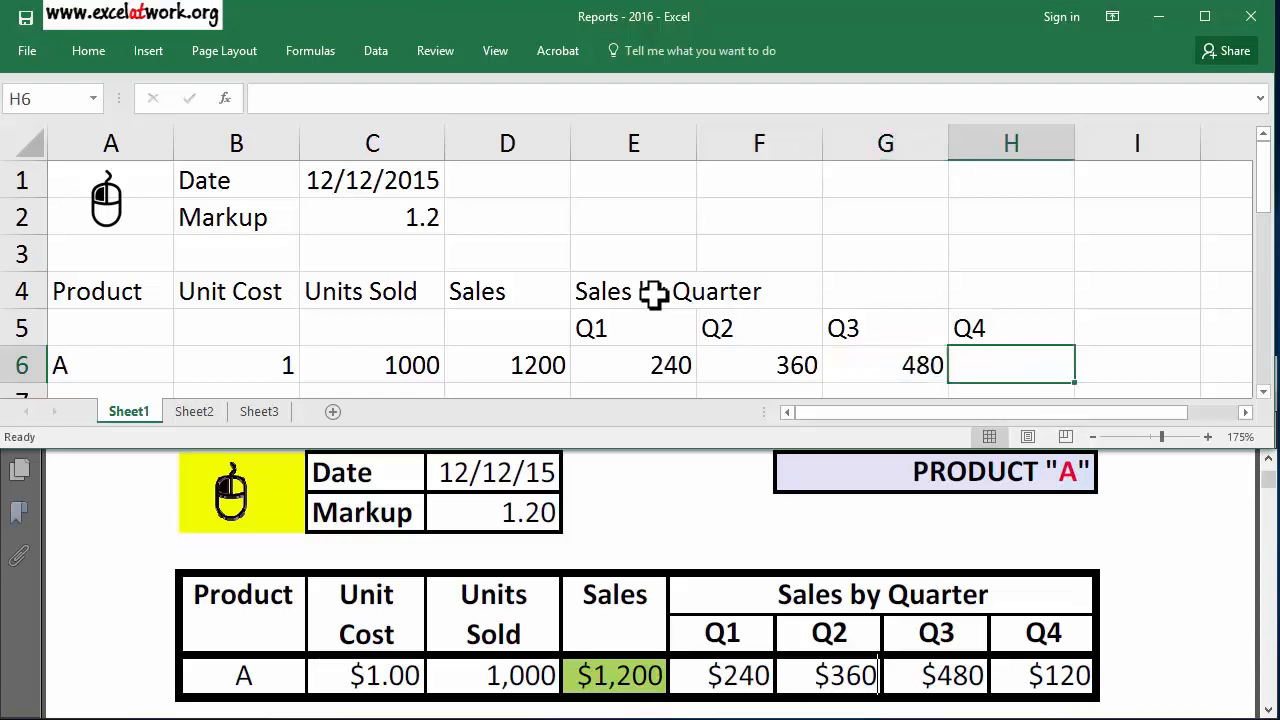
{"action": "type", "text": "120"}
{"action": "key", "text": "Up"}
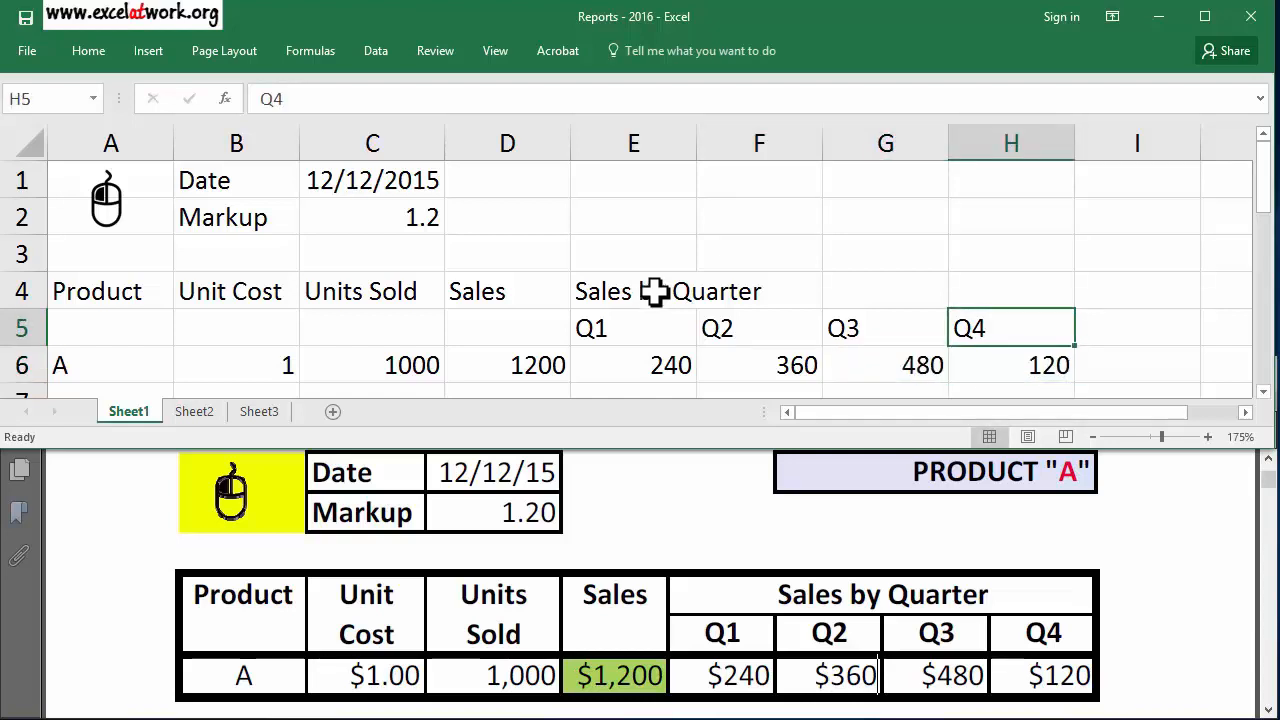
Enter the report title Product "A" in cell H1.
{"action": "left_click", "coordinate": [990, 182]}
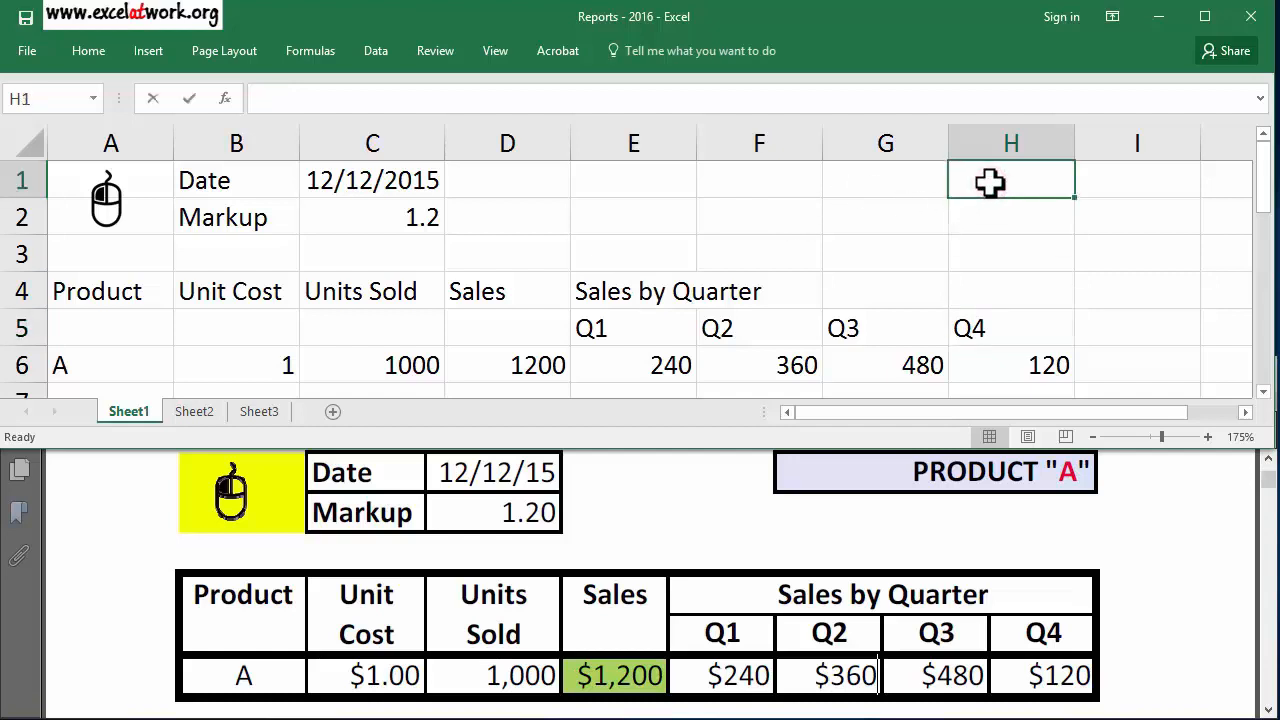
{"action": "type", "text": "Product \""}
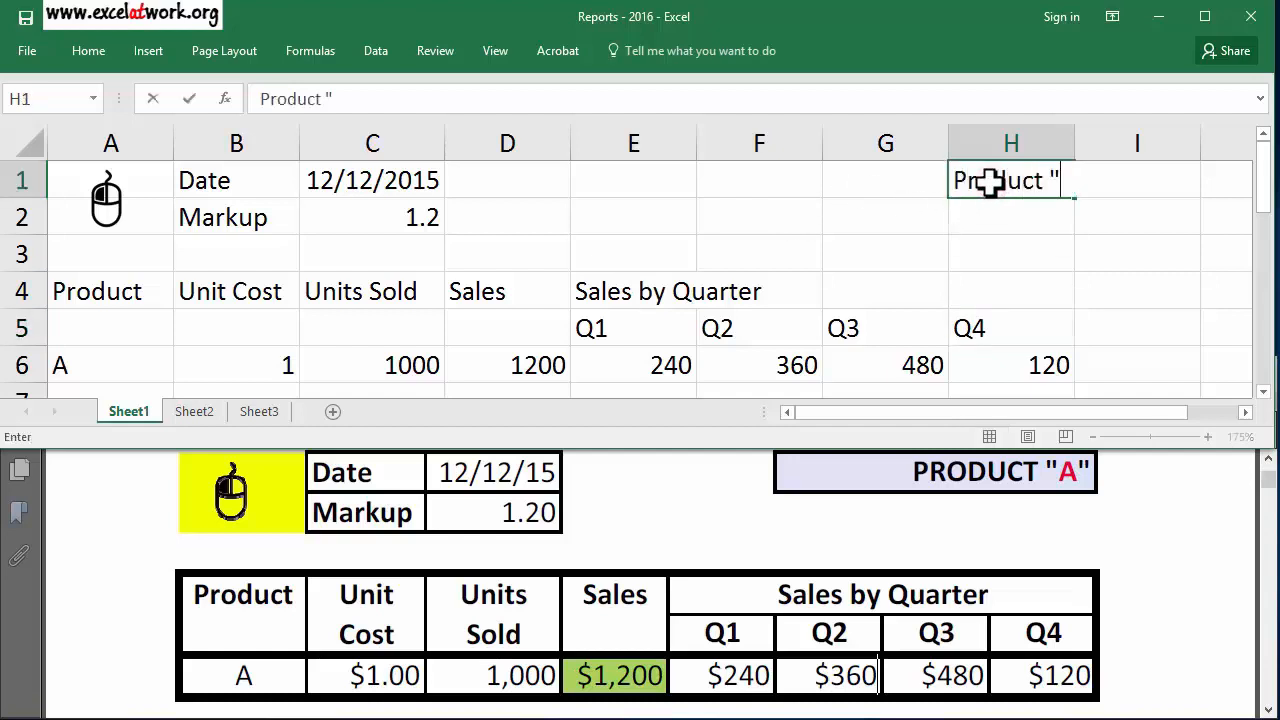
{"action": "type", "text": "A\""}
{"action": "key", "text": "Return"}
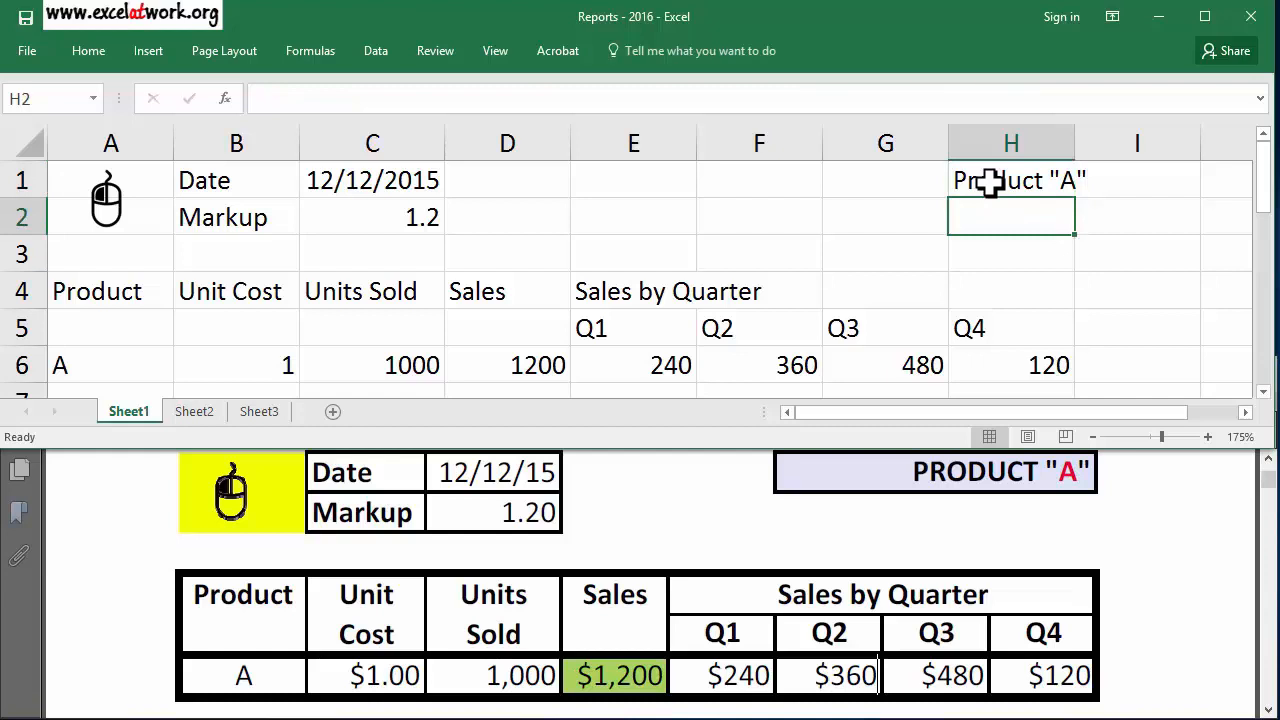